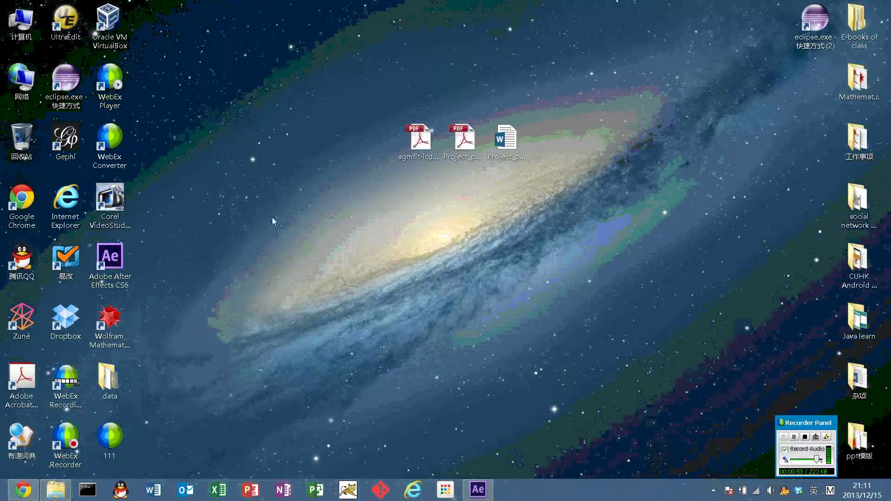
Step: Move the Corel VideoStudio Pro X5 and Adobe After Effects CS6 shortcuts out to the middle of the desktop, spaced apart
drag(107, 205, 327, 266)
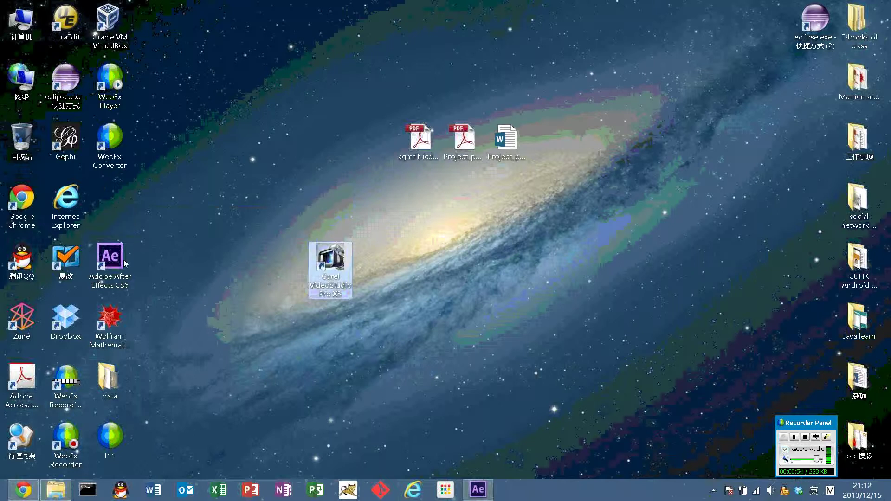
drag(107, 263, 415, 262)
key(Left)
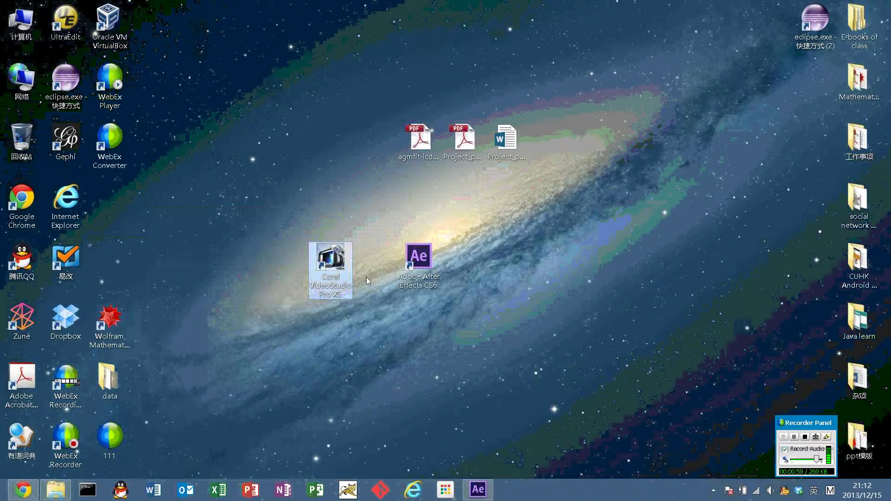
drag(341, 280, 275, 268)
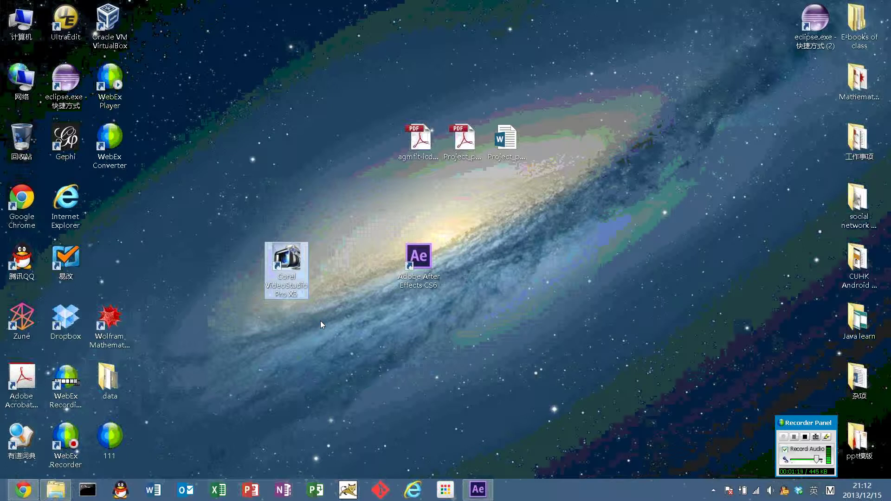
drag(288, 278, 246, 231)
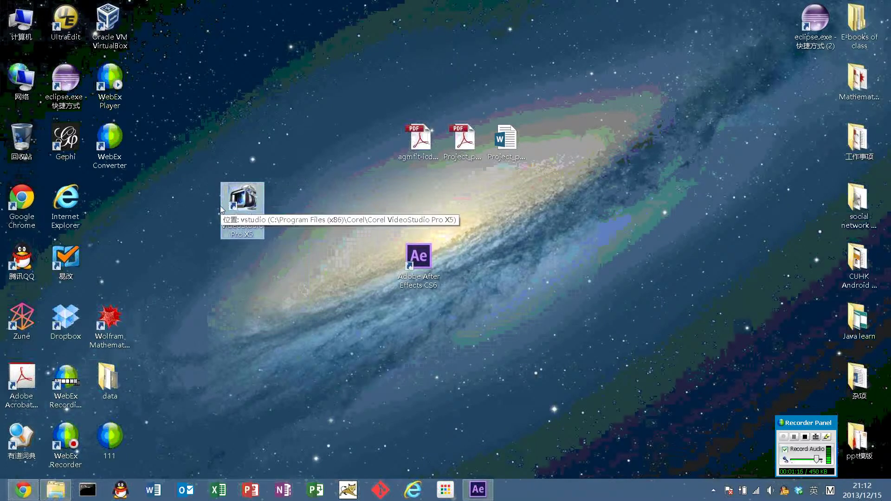
drag(262, 229, 306, 288)
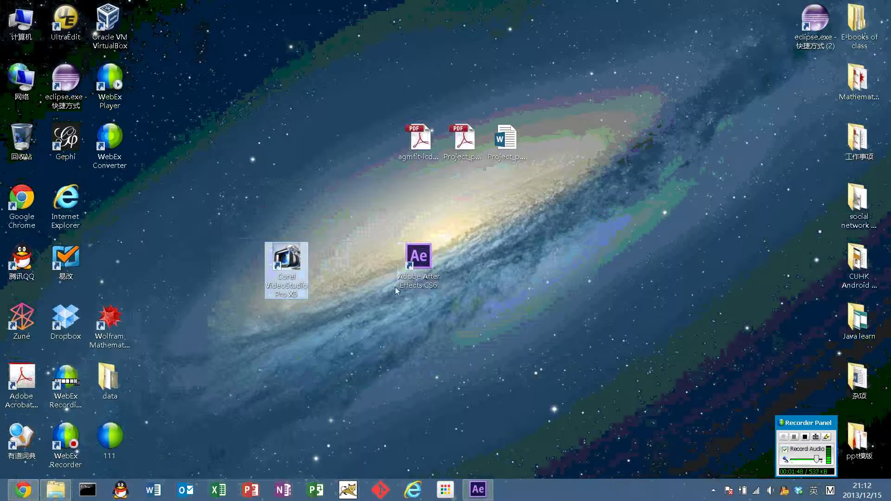
click(429, 288)
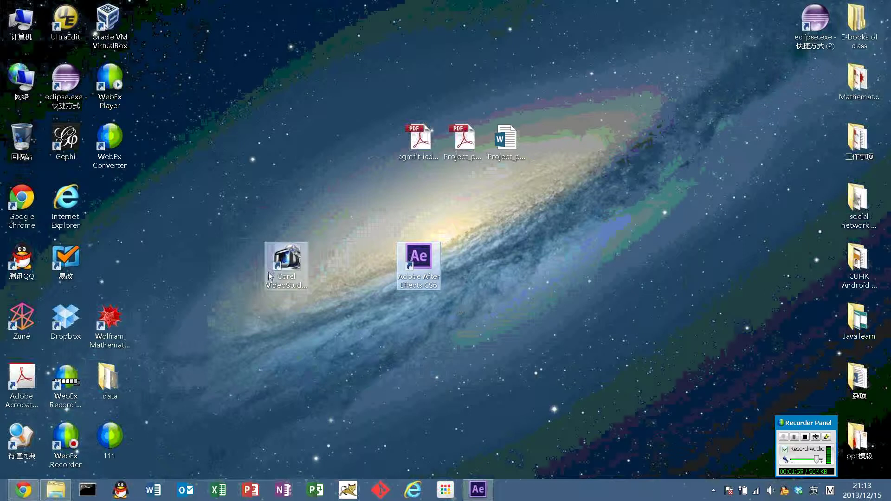
mouse_move(269, 276)
mouse_down()
mouse_move(351, 271)
mouse_move(291, 260)
mouse_move(274, 274)
mouse_up()
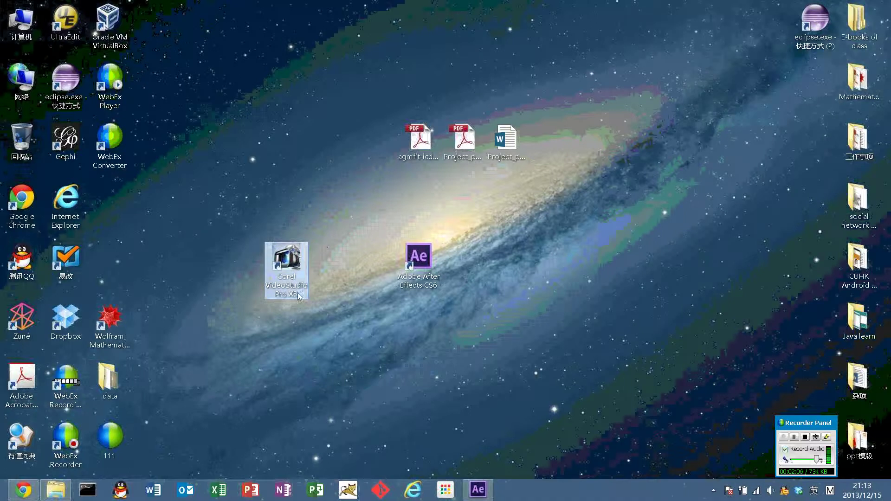
drag(419, 258, 462, 258)
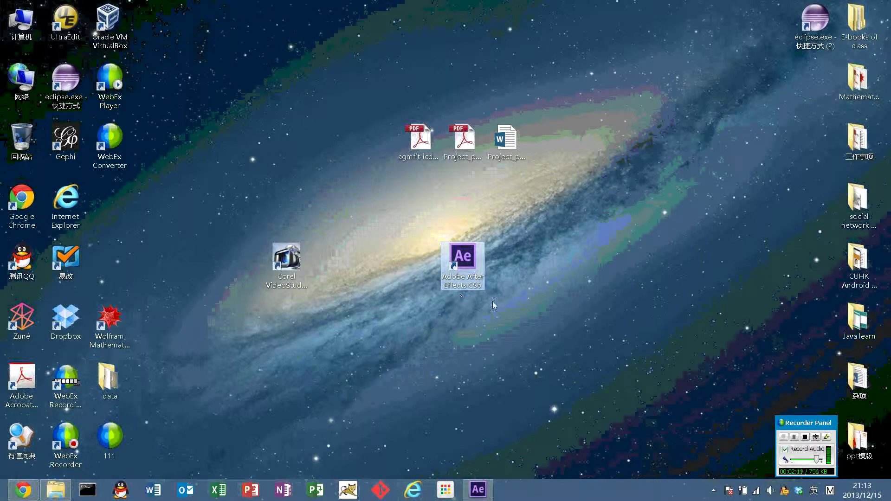
drag(436, 255, 442, 231)
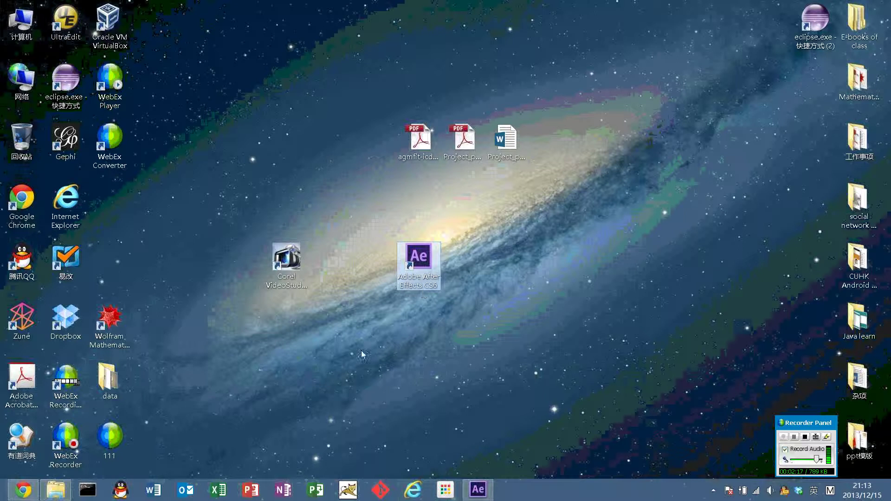
click(350, 363)
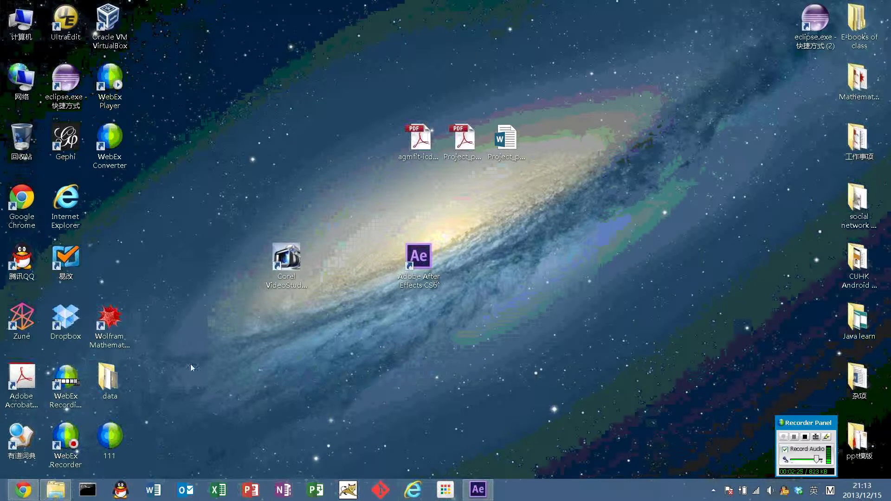
Step: Switch to Chrome and open the "Cloud melts at sunset" clip from the MotionElements free stock footage page in a new tab
click(22, 491)
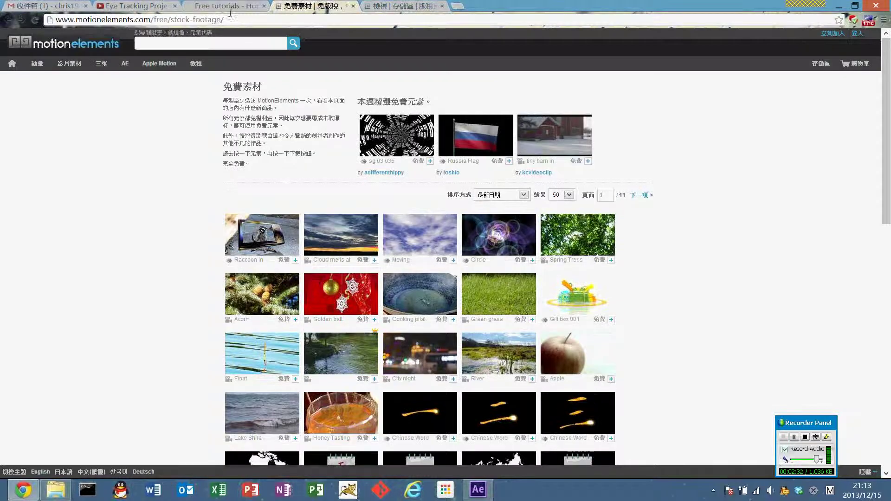
click(228, 20)
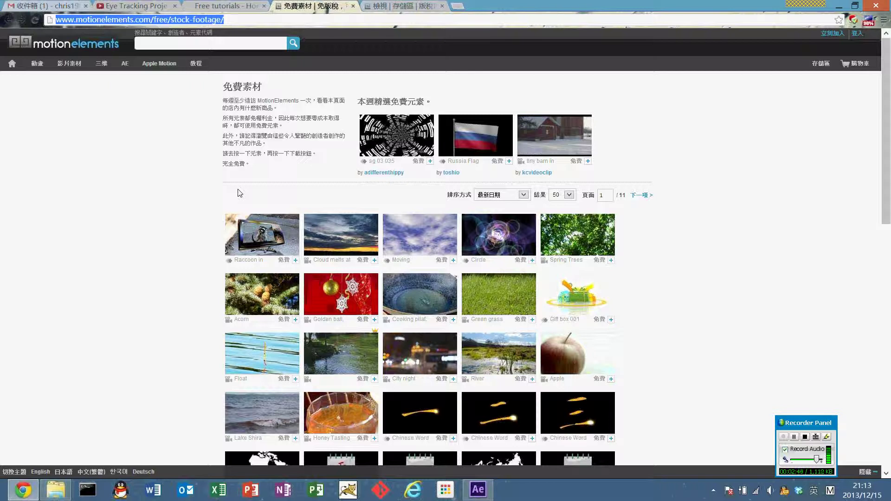
scroll(174, 159, down, 2)
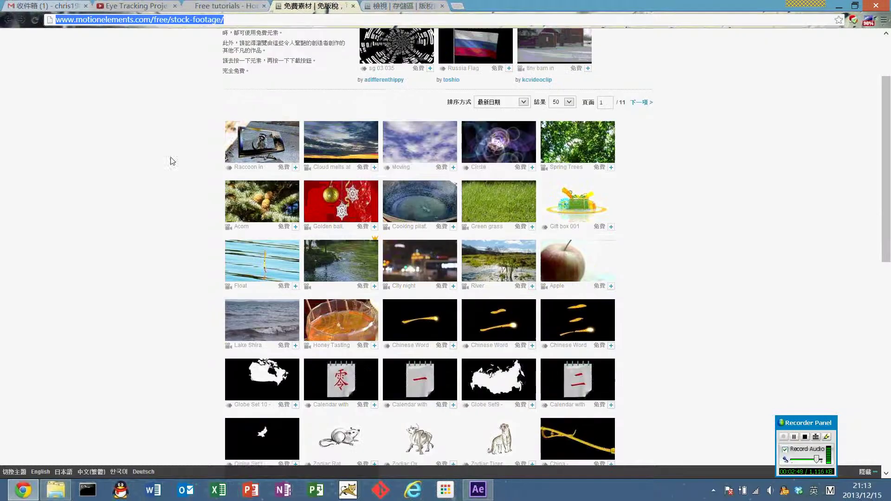
right_click(342, 141)
click(367, 144)
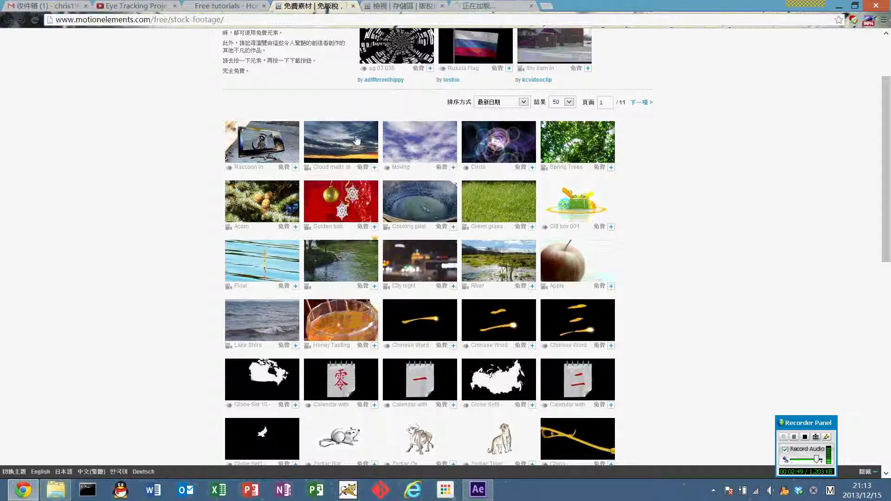
click(493, 5)
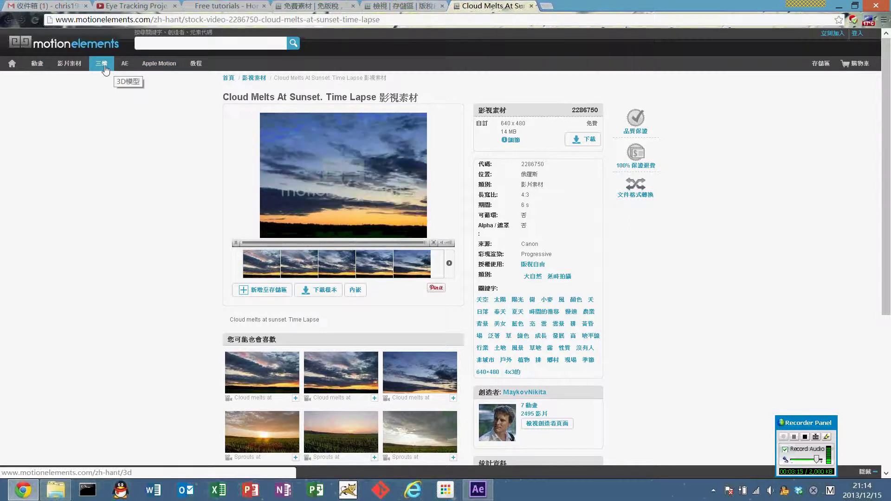
Step: Open the MotionElements AE templates section in a new tab and look through its categories
right_click(124, 68)
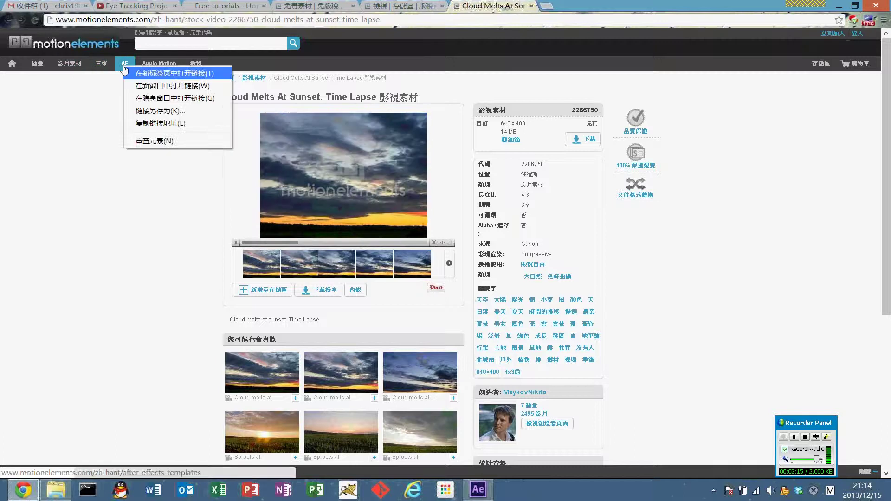
click(130, 73)
click(578, 6)
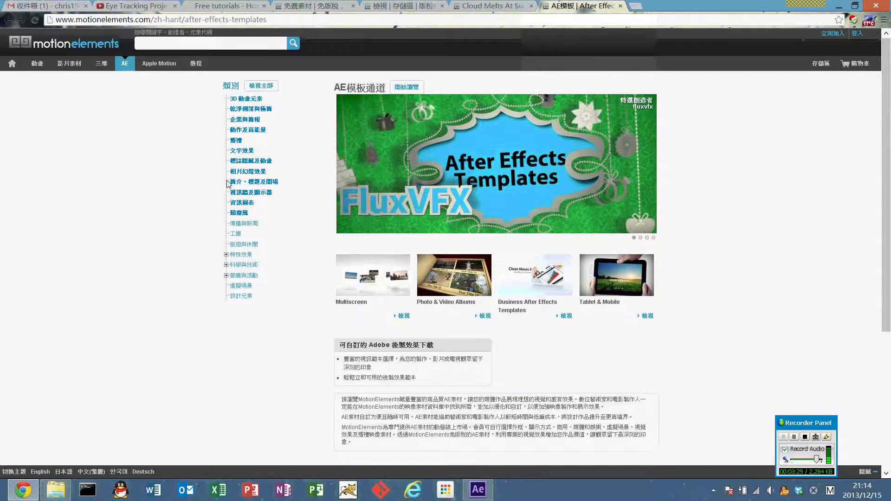
scroll(273, 173, down, 2)
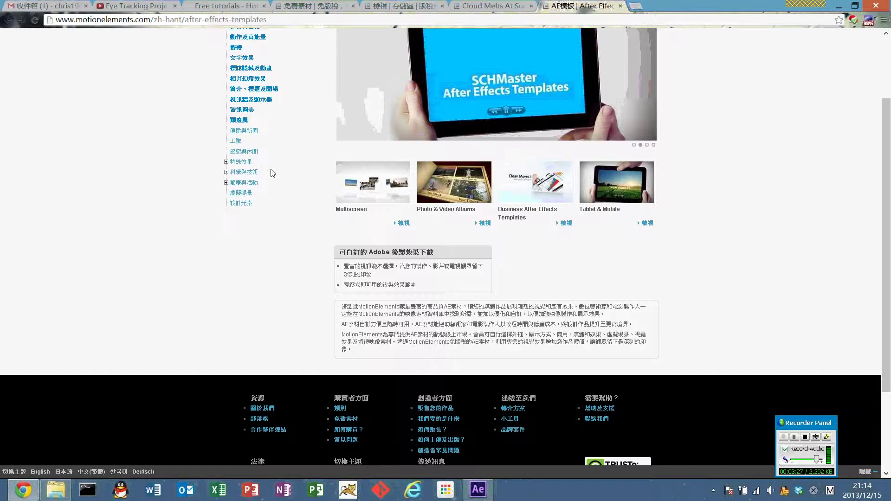
Step: Open the Multiscreen collection in its own tab, close the AE templates tab, and open the Rotative template's page
right_click(349, 180)
click(621, 6)
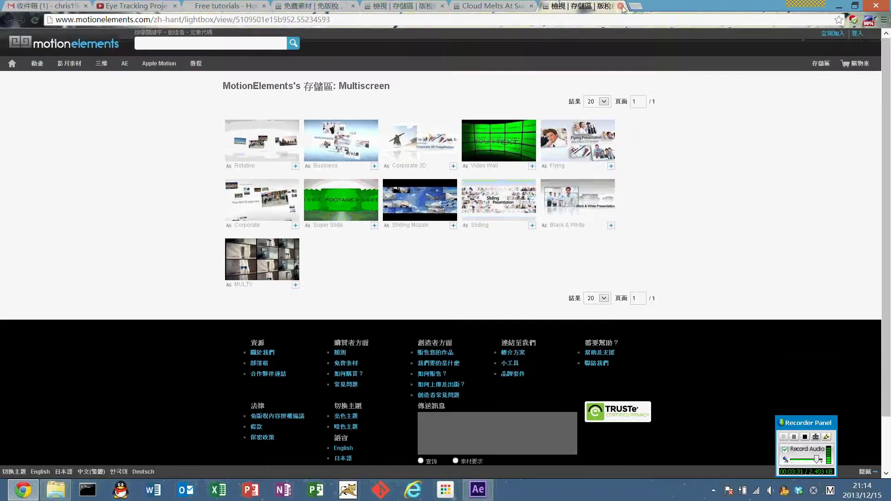
click(292, 145)
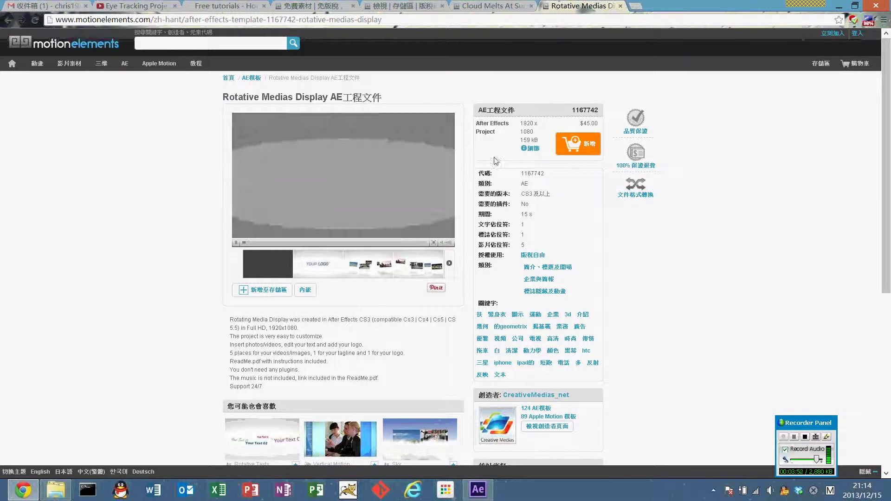
Step: Pause the Rotative Medias Display preview and check the template's price
click(235, 243)
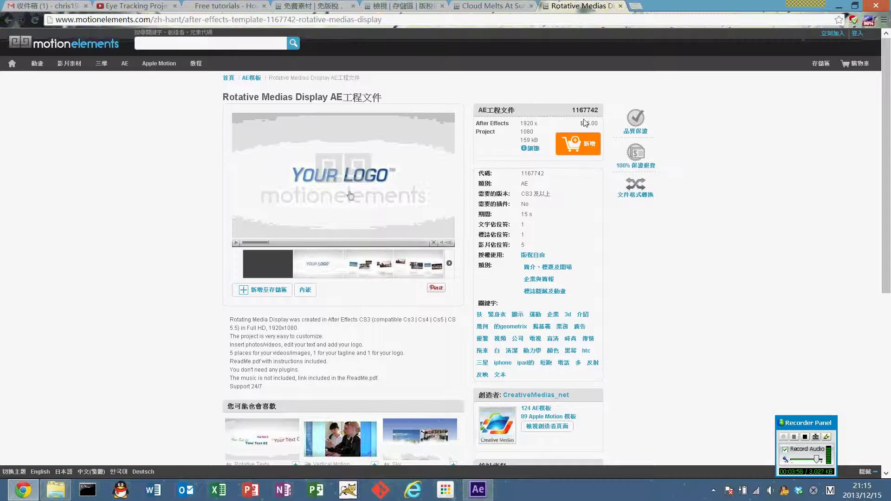
drag(584, 123, 592, 128)
click(590, 132)
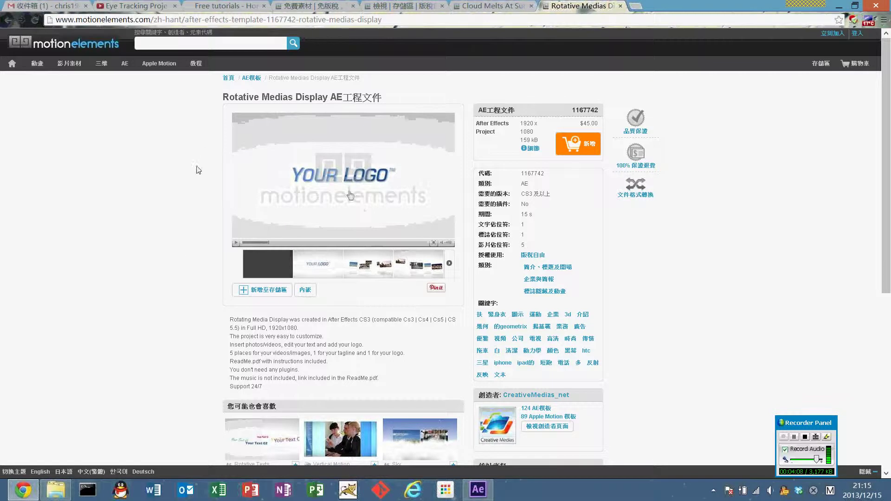
Step: Close all the MotionElements tabs and the free tutorials tab, keeping the mail and YouTube tabs open
click(388, 6)
click(442, 6)
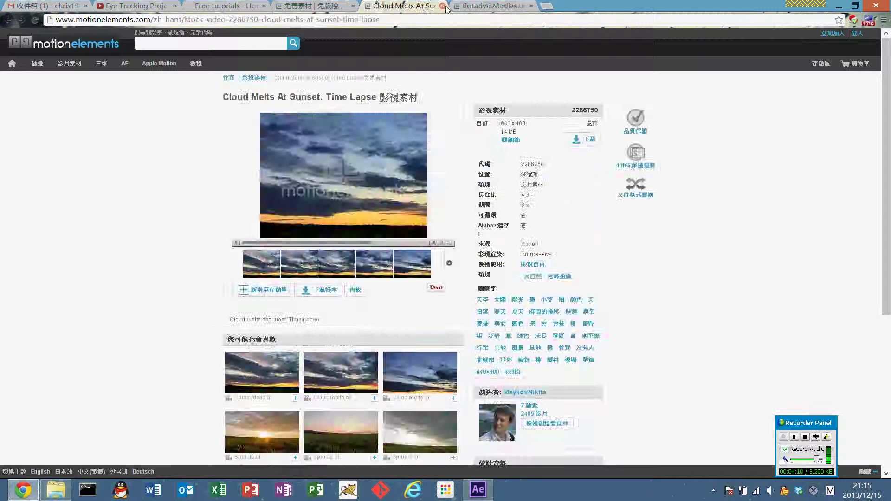
click(442, 5)
click(442, 6)
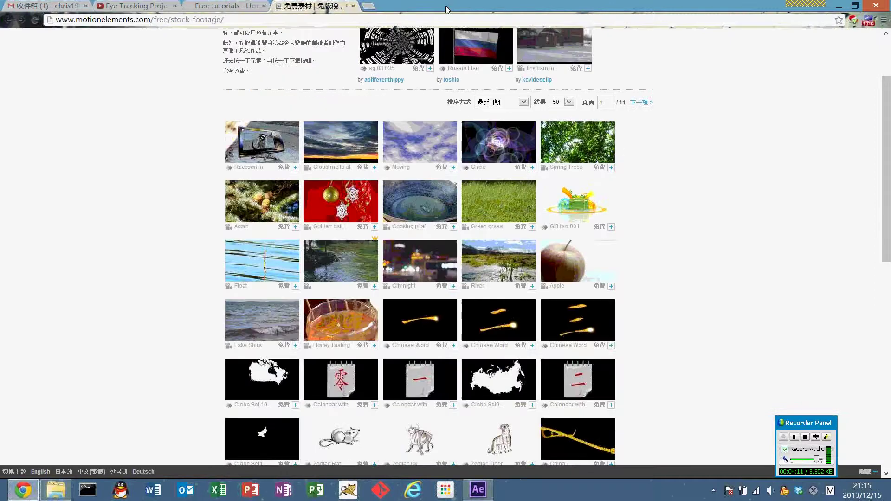
click(353, 6)
click(265, 6)
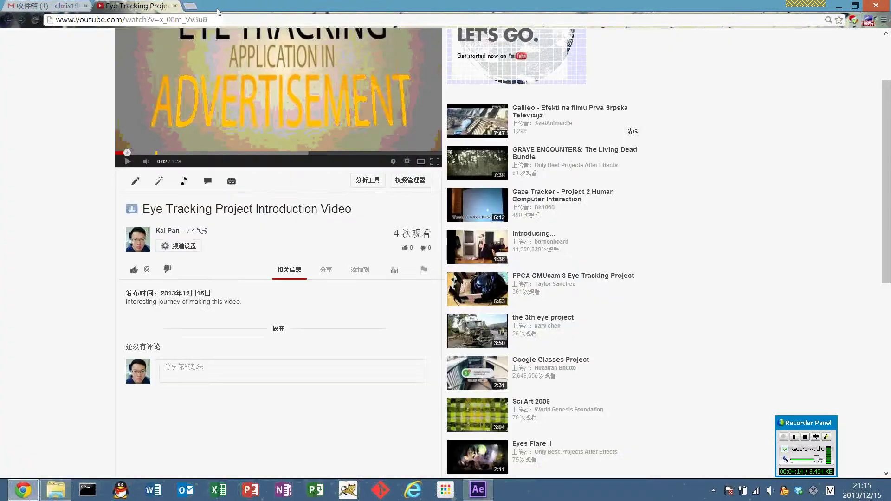
key(ctrl+t)
text(fr)
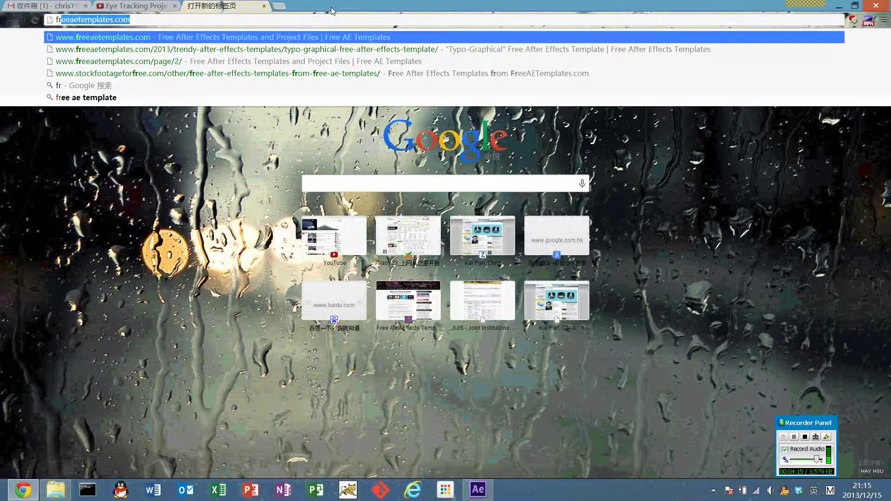
text(eeaet)
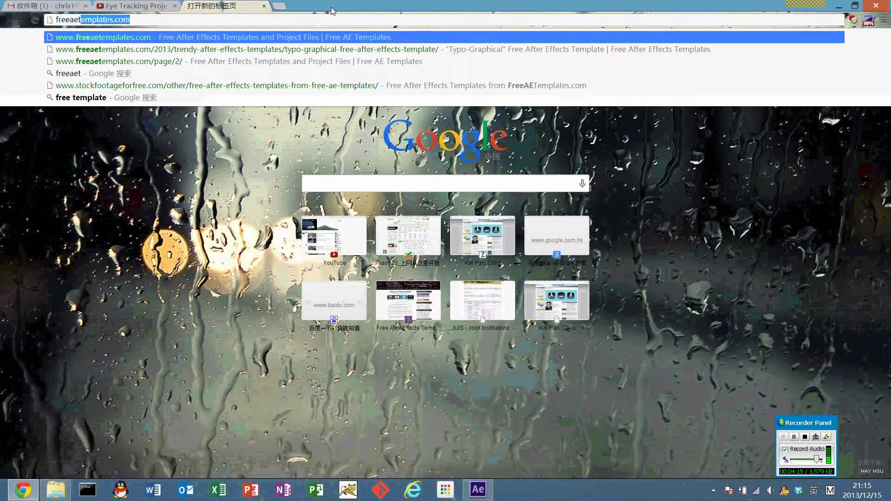
key(Return)
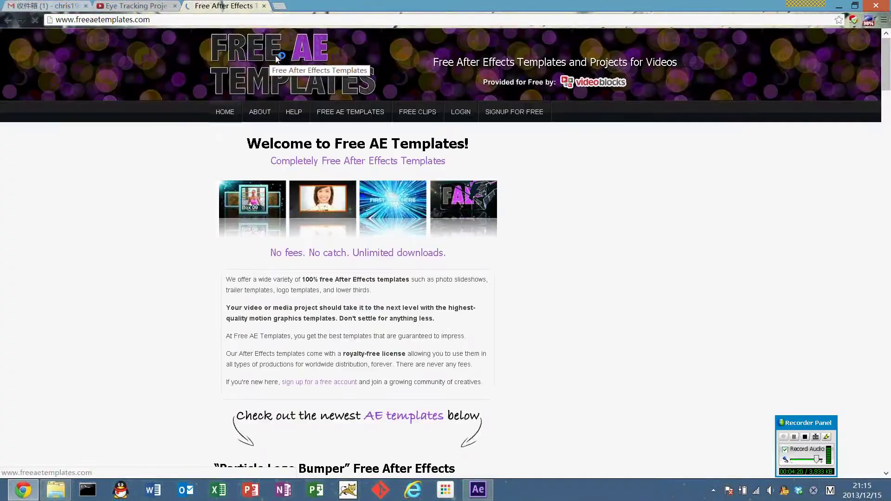
Step: Browse the newest free After Effects templates and open the "Dark Action Adventure" details page at its template details and download link
scroll(324, 227, down, 7)
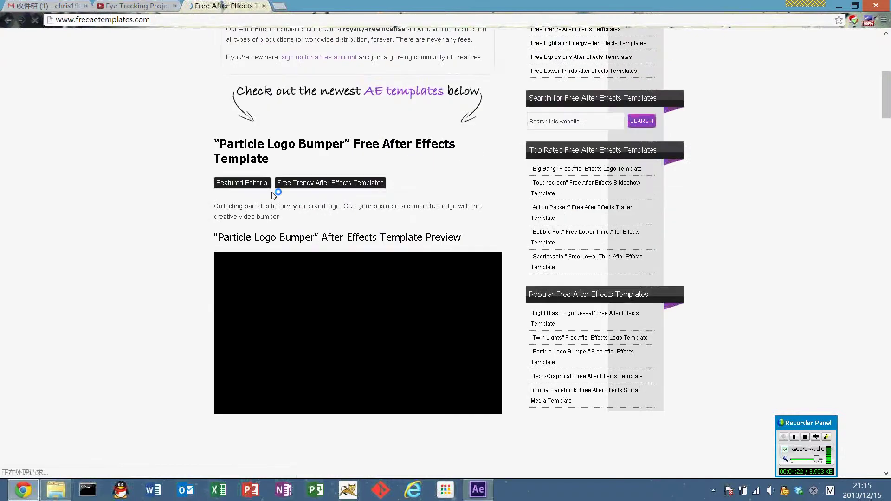
scroll(322, 140, up, 7)
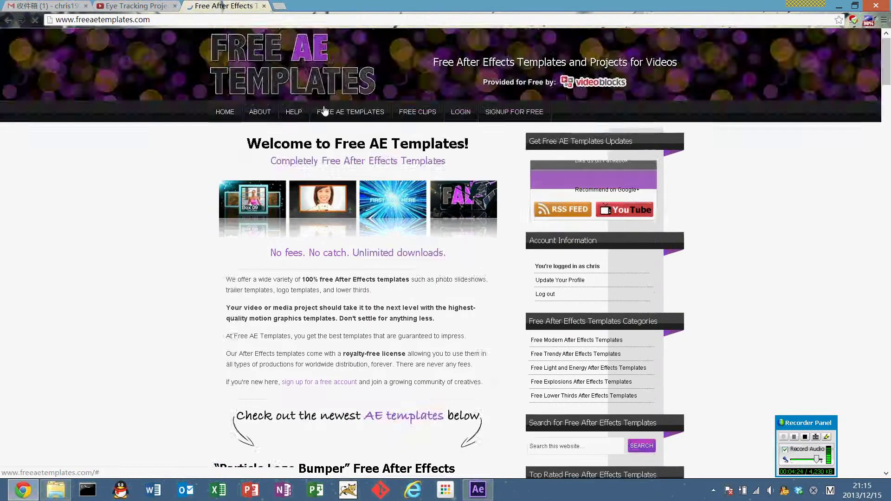
scroll(325, 110, down, 4)
scroll(325, 110, down, 9)
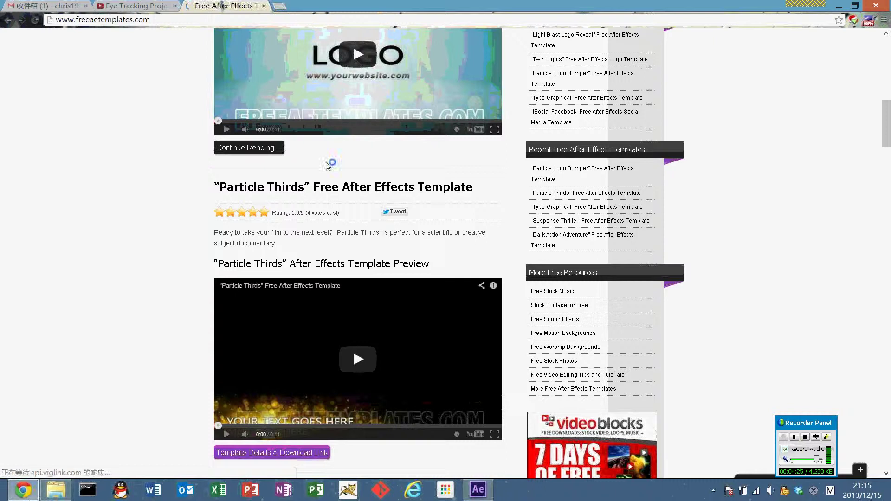
scroll(325, 157, down, 6)
scroll(283, 137, down, 10)
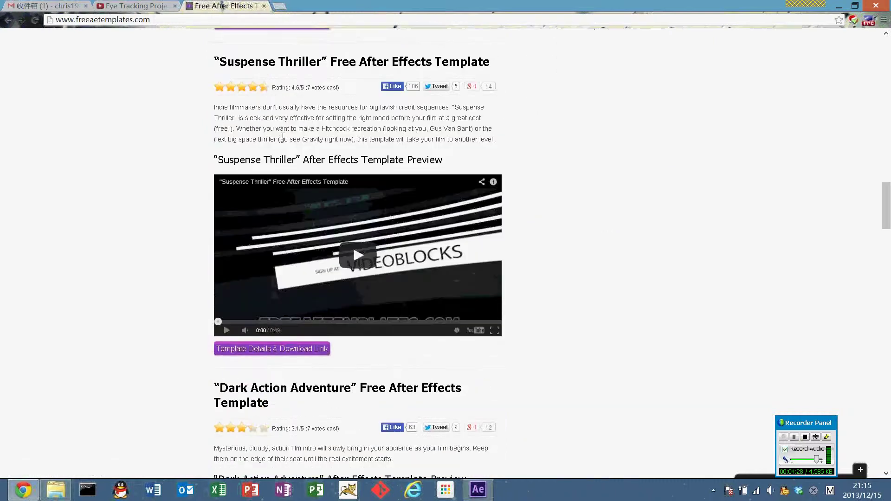
scroll(283, 136, down, 10)
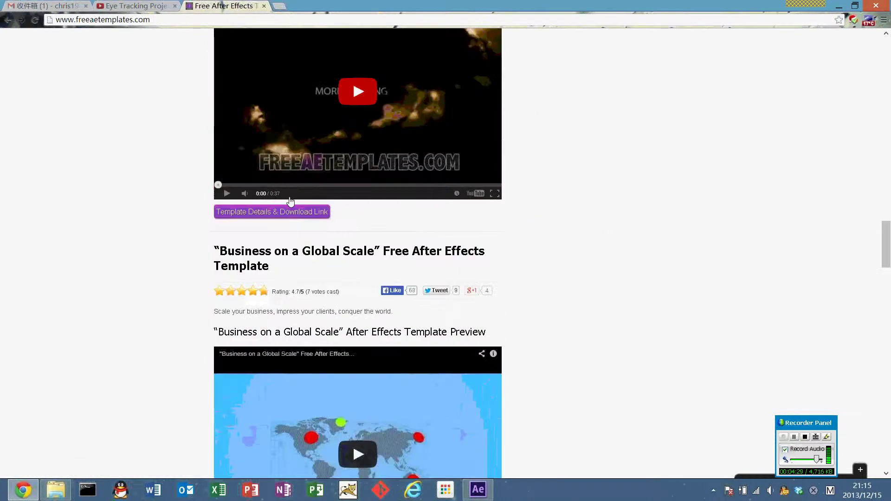
click(284, 212)
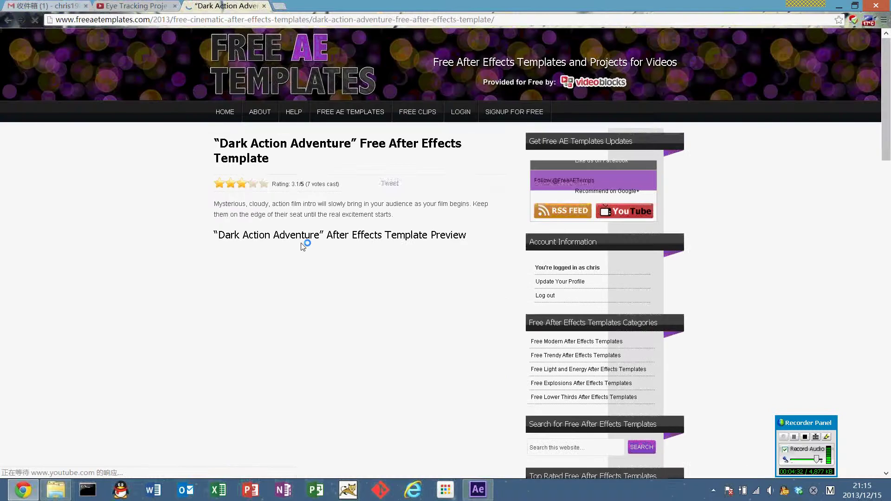
scroll(325, 278, down, 6)
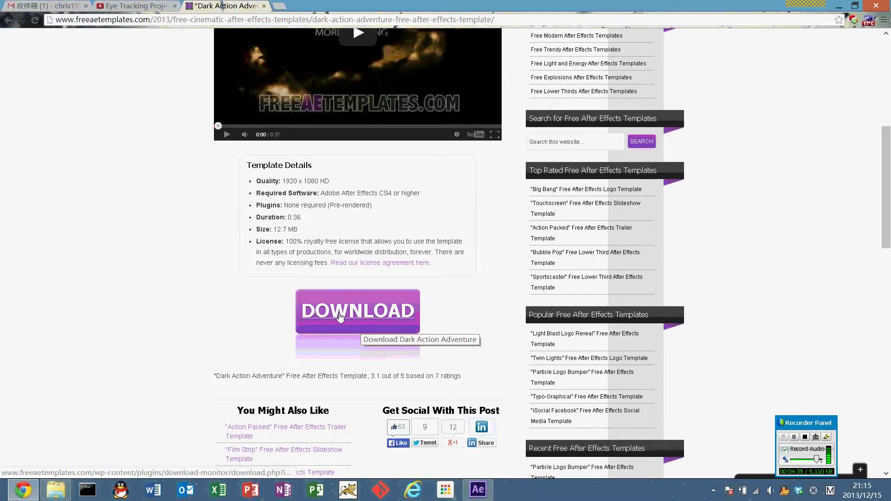
Step: Review the "Dark Action Adventure" template page, including its preview, template details, comments and download link
scroll(355, 262, up, 4)
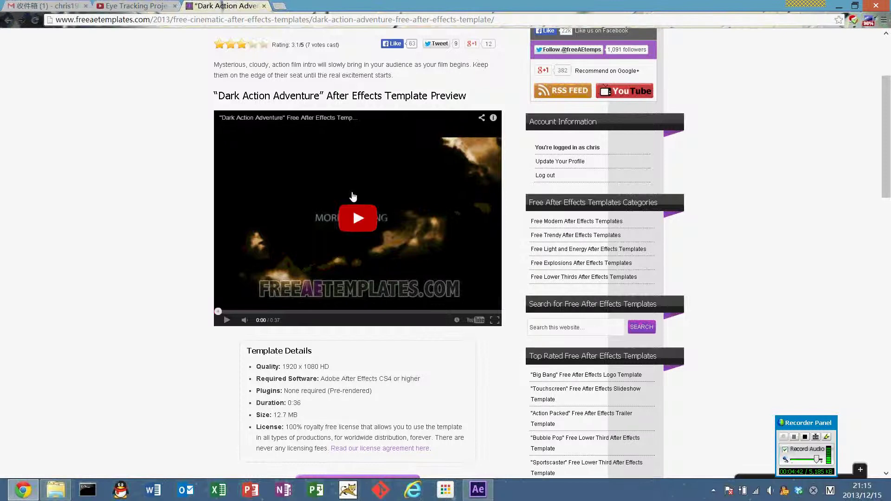
scroll(353, 197, down, 5)
scroll(353, 196, down, 8)
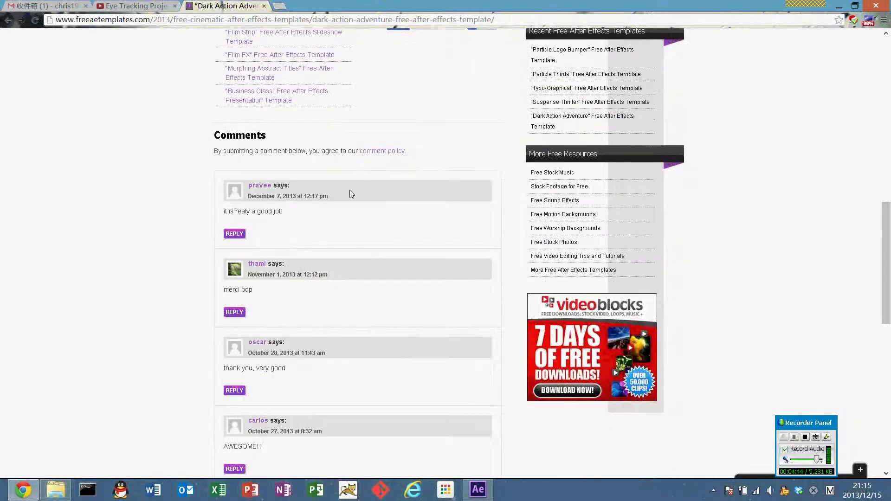
scroll(388, 259, up, 10)
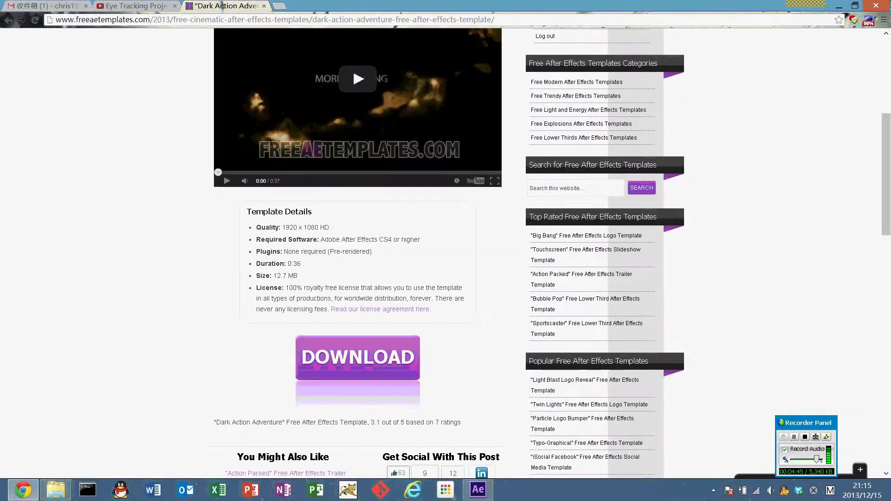
Step: Switch to After Effects and look through the subfolders of the project's Animations_ folder, collapsing it again when finished
click(839, 5)
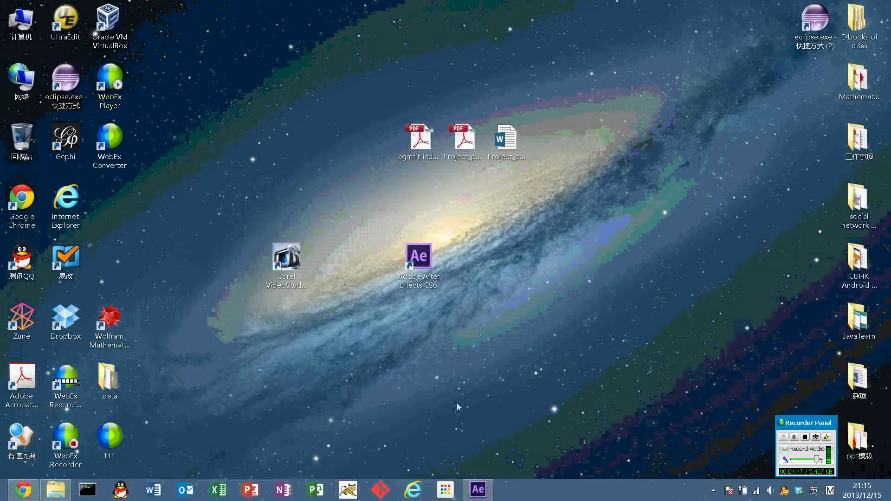
click(419, 262)
click(478, 489)
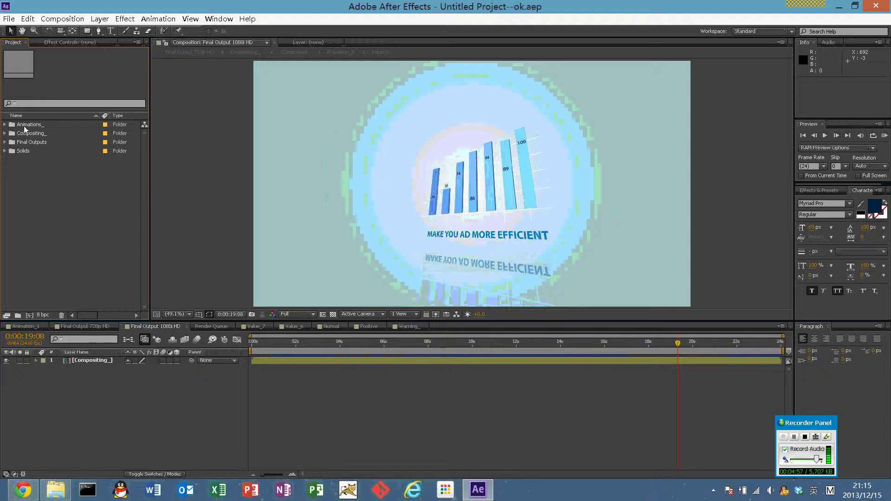
click(5, 124)
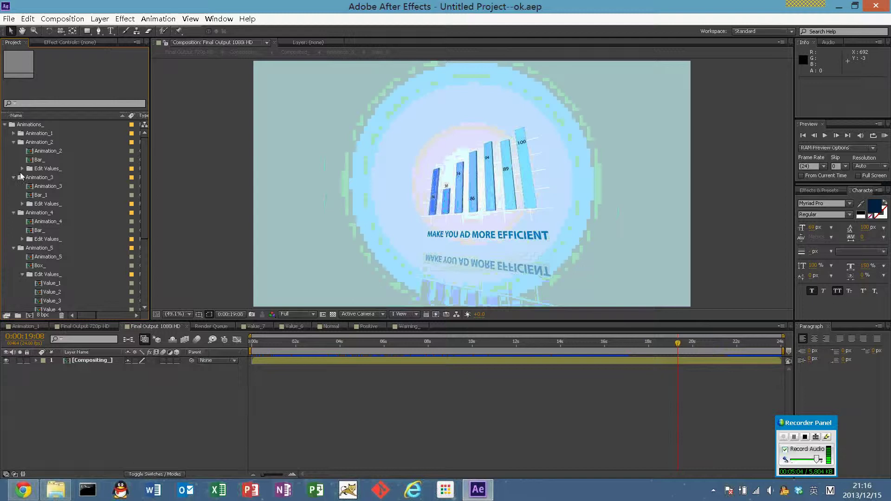
click(14, 142)
click(5, 125)
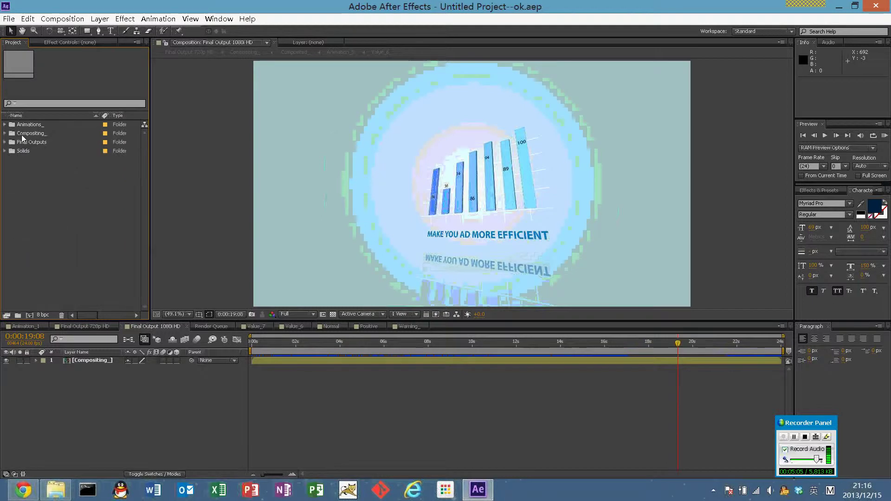
Step: Expand the Compositing_ folder and inspect the details of its Composited_ and Compositing_ compositions
click(24, 134)
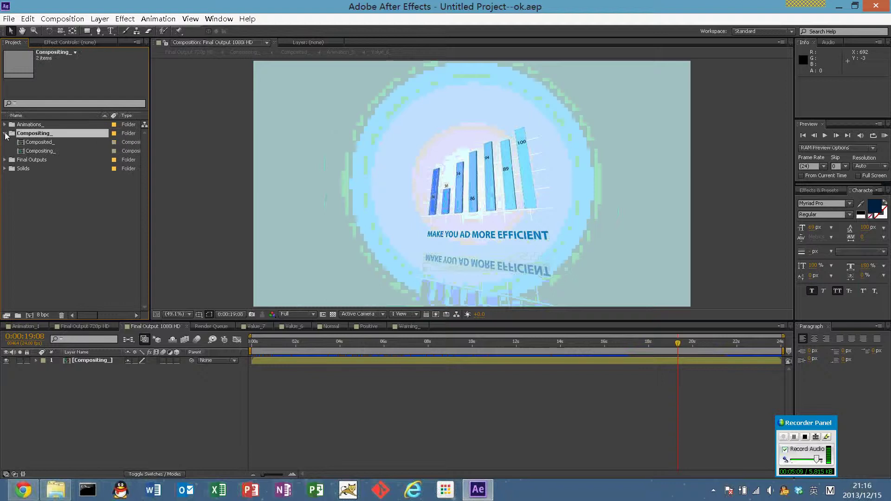
double_click(28, 134)
click(31, 142)
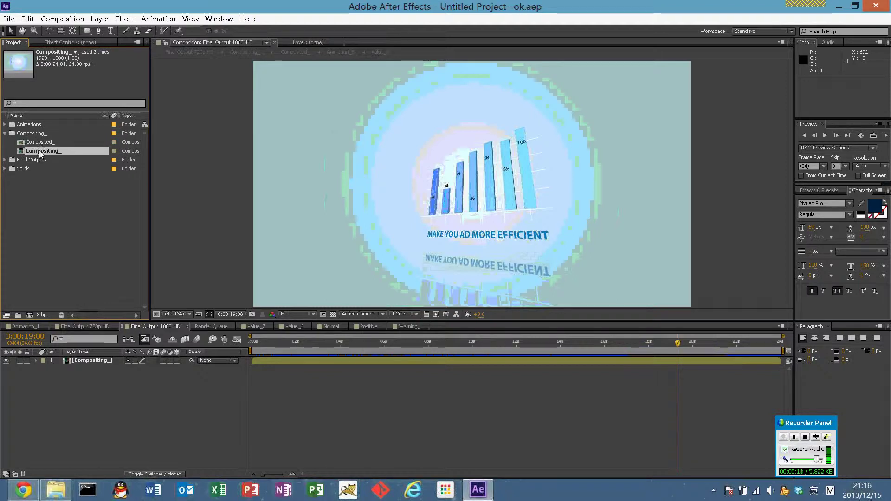
click(37, 152)
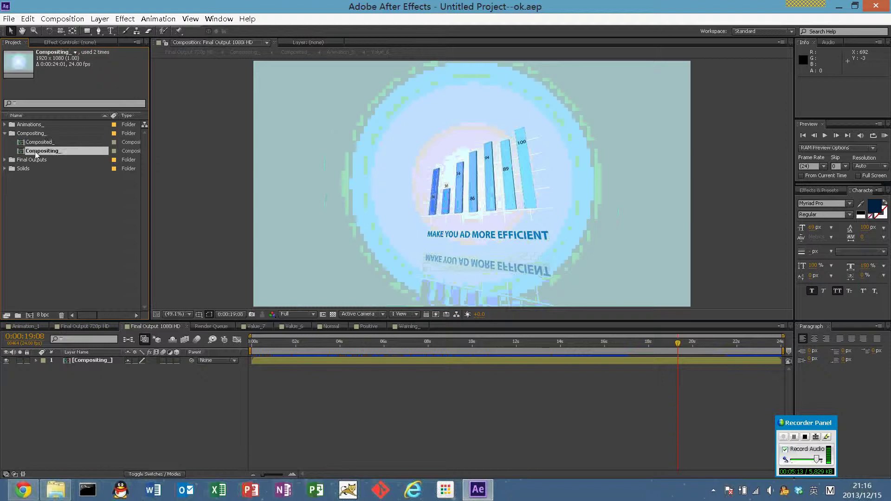
click(35, 143)
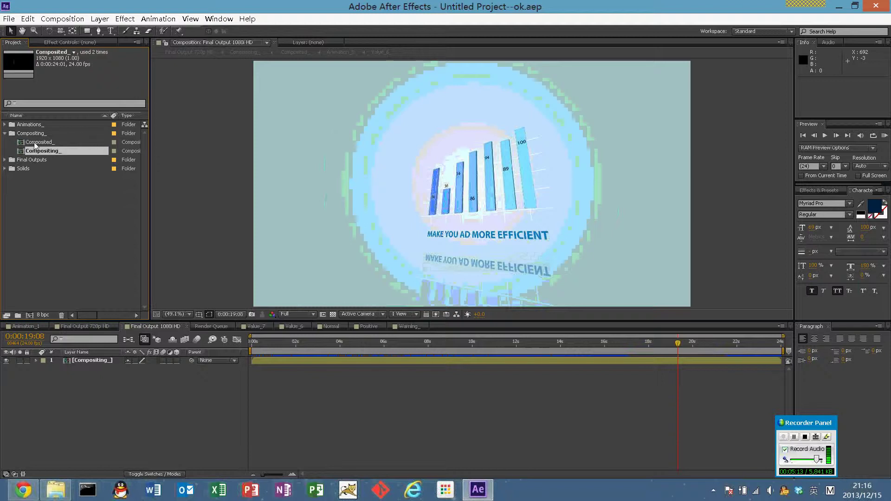
click(37, 152)
click(37, 143)
click(37, 152)
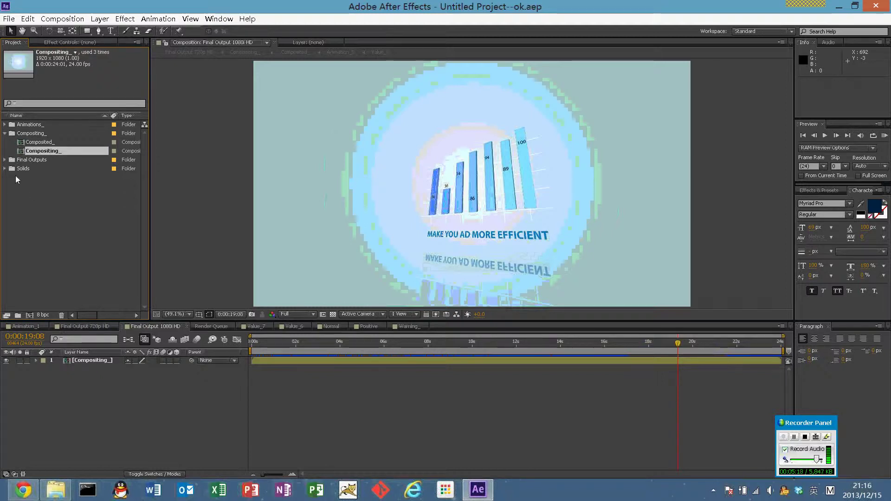
Step: Inspect the 1080i HD, 720p HD and NTSC SD compositions in Final Outputs, and view the Solids folder's contents
click(4, 159)
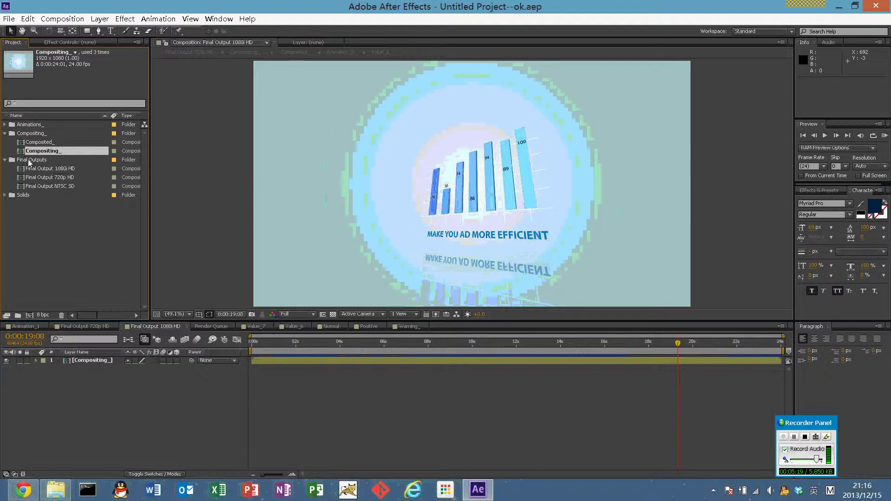
click(37, 170)
click(38, 187)
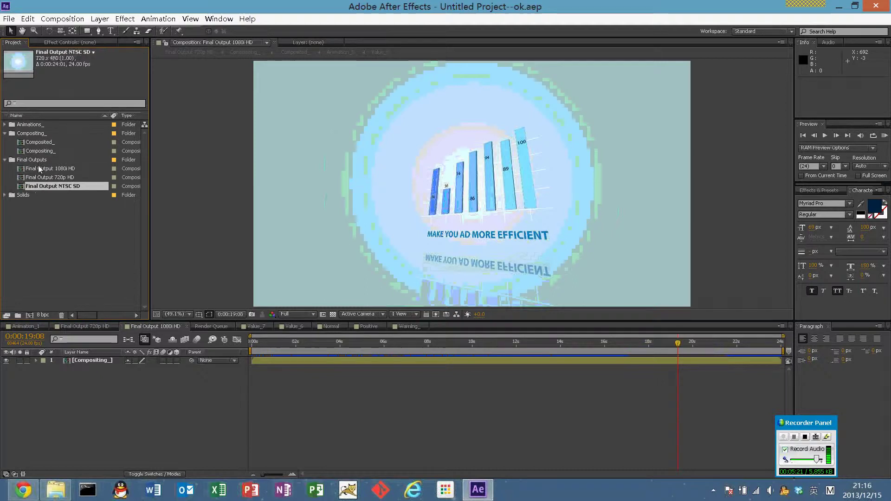
click(40, 170)
click(43, 178)
click(46, 169)
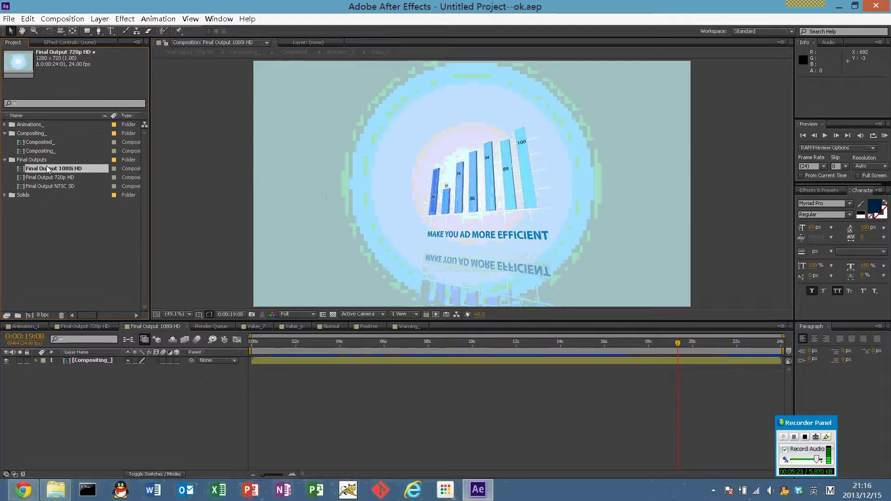
click(39, 186)
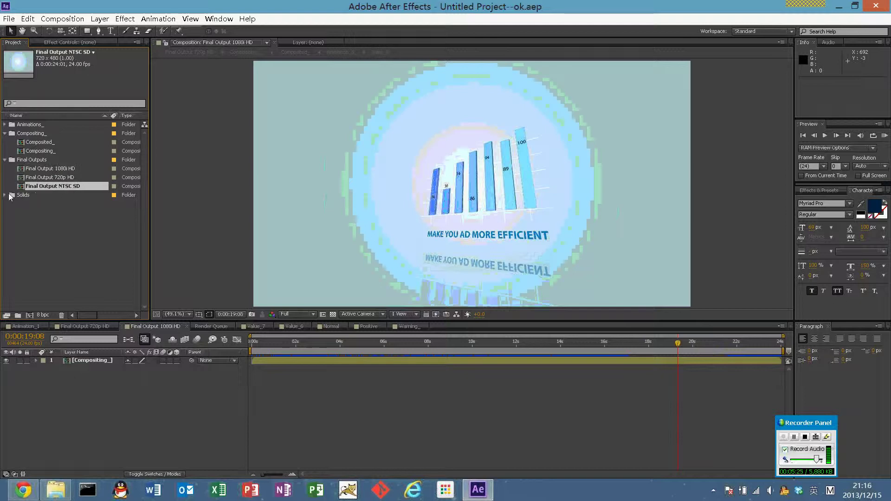
click(5, 195)
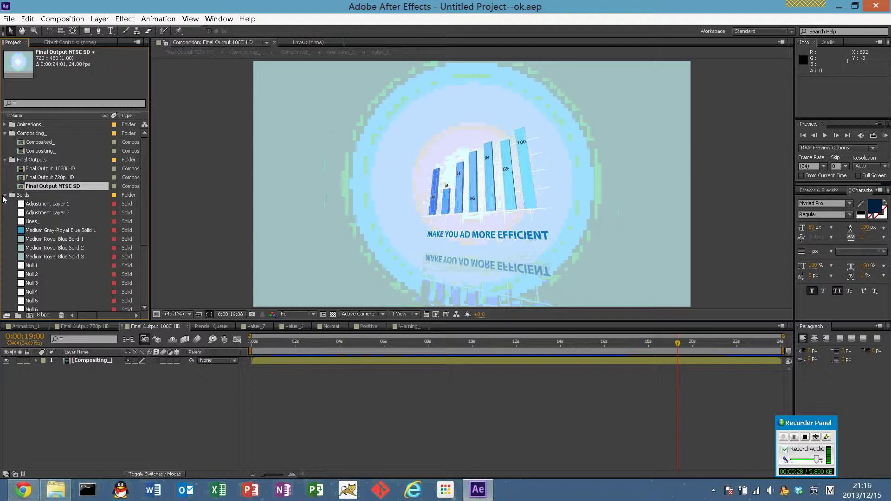
click(4, 196)
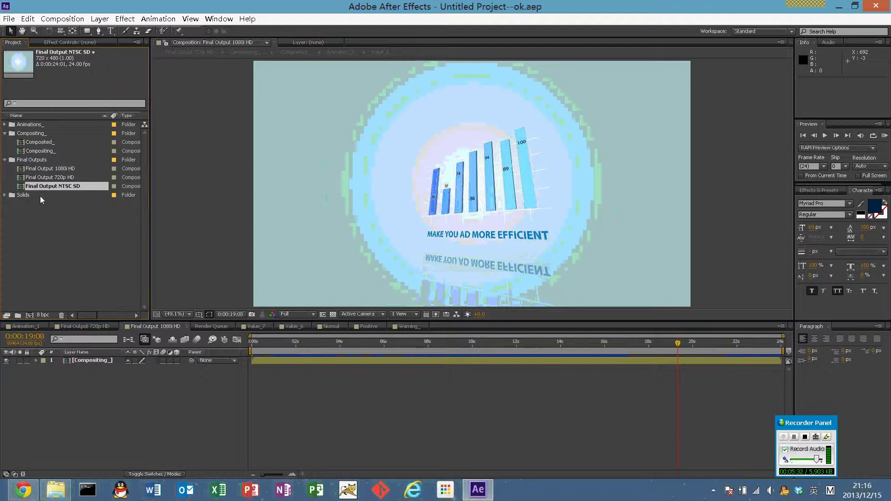
Step: Collapse the Compositing_ and Final Outputs folders and open the Animation_3 composition from the Animations_ folder
click(6, 134)
click(5, 142)
click(5, 125)
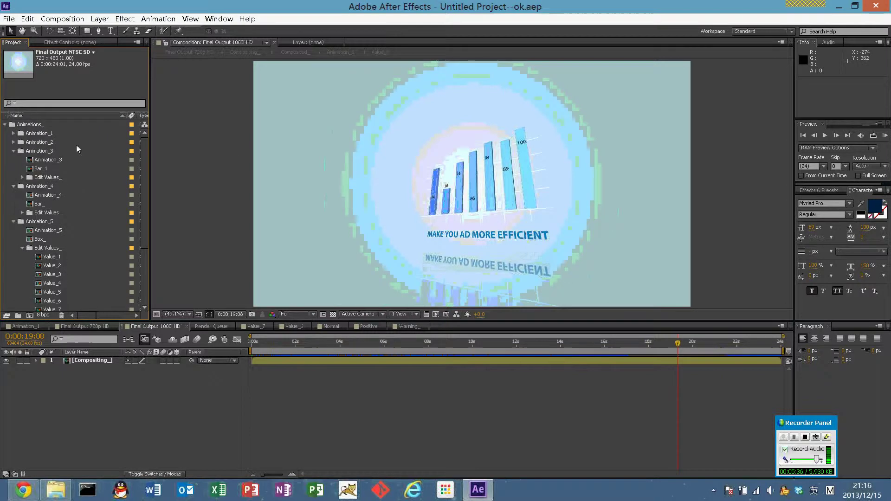
double_click(63, 160)
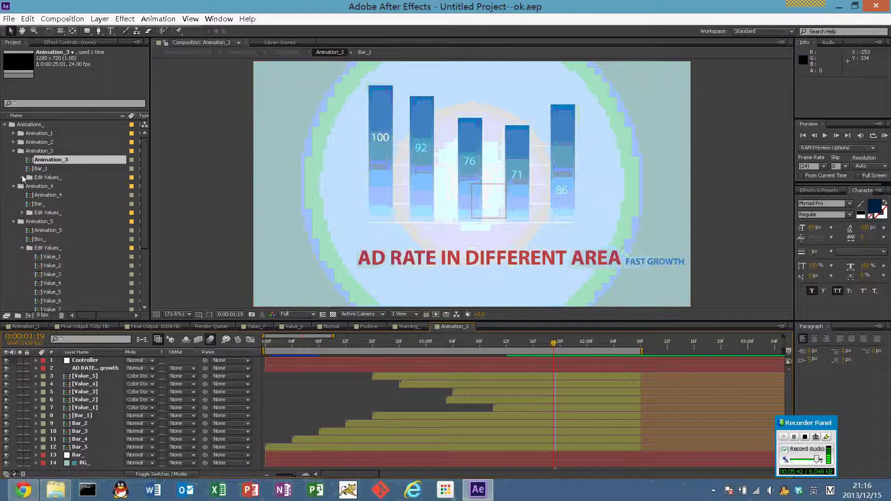
Step: Open the Value_1, Value_2 and Value_3 compositions from Animation_3's Edit Values_ folder
click(22, 177)
double_click(53, 186)
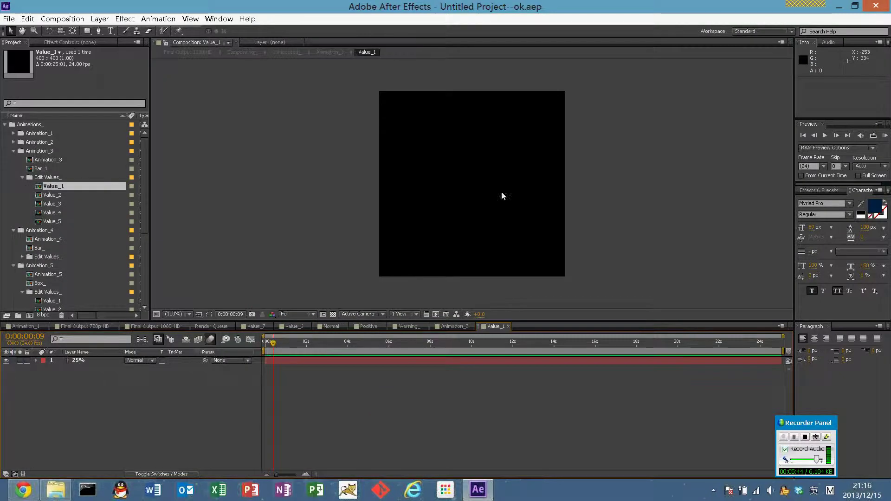
click(54, 196)
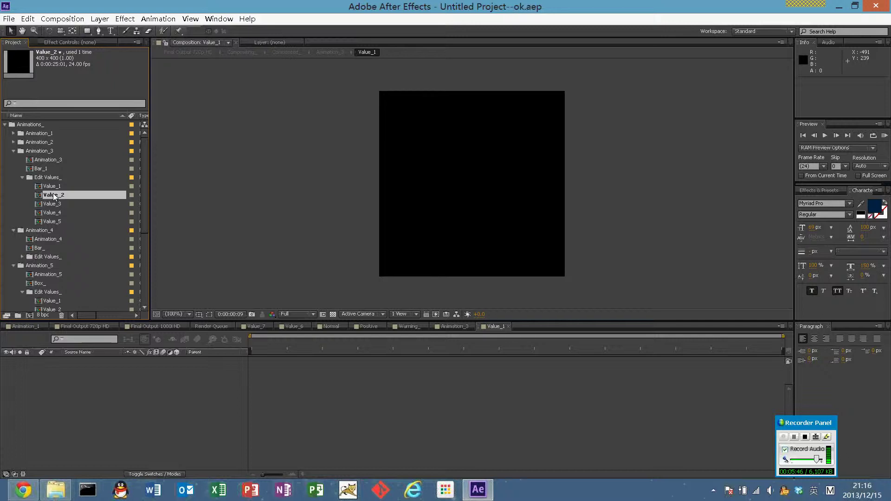
double_click(55, 197)
double_click(53, 205)
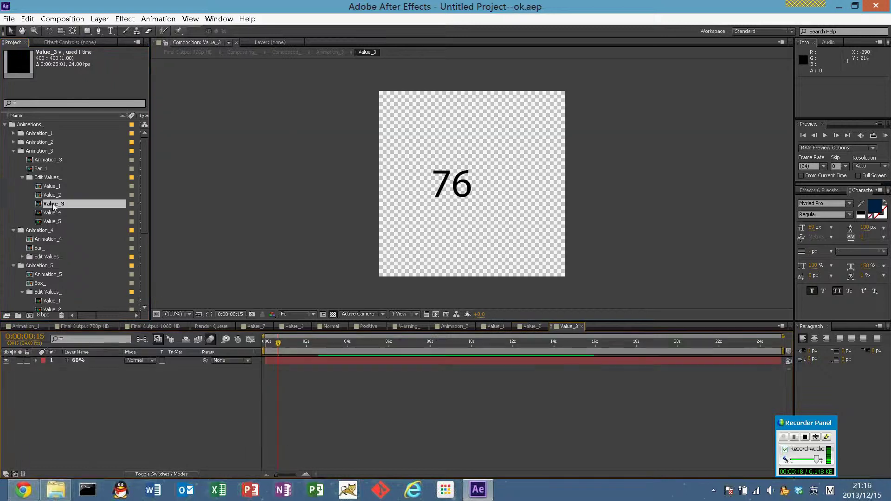
Step: Insert a trial "D" before the percent sign in Value_3's text, remove it again, and save the project
click(466, 185)
double_click(468, 185)
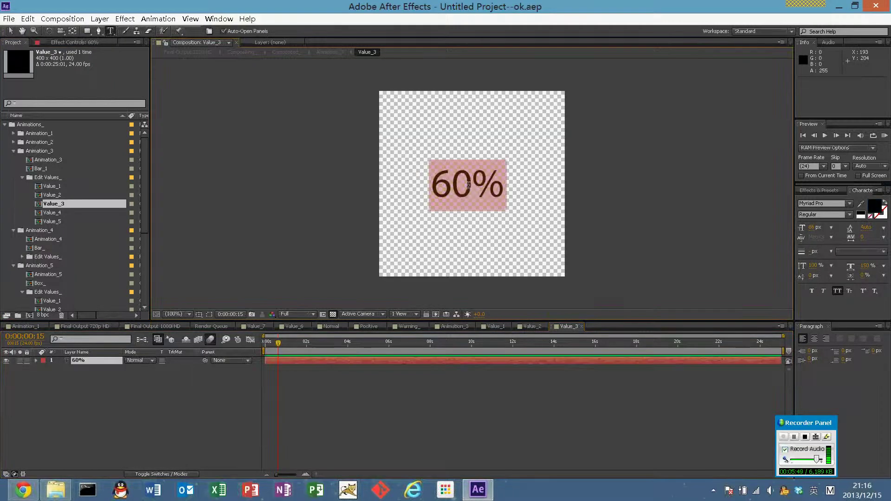
click(468, 184)
text(D)
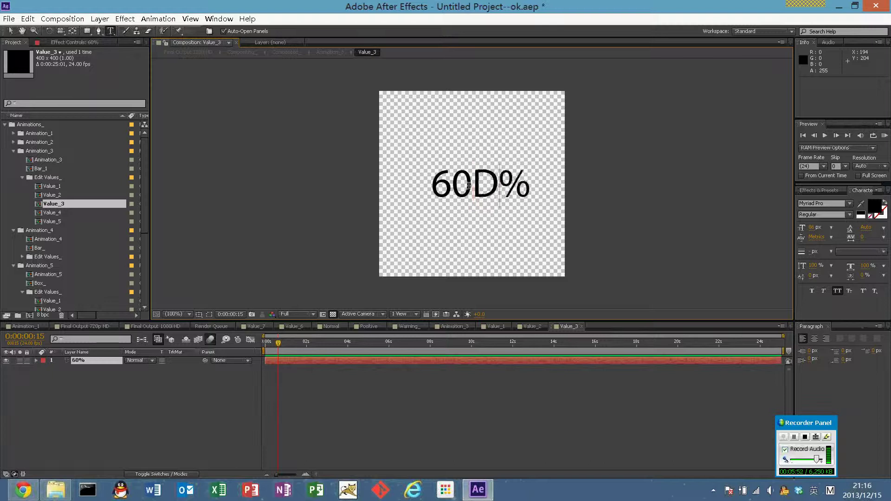
key(BackSpace)
key(ctrl+s)
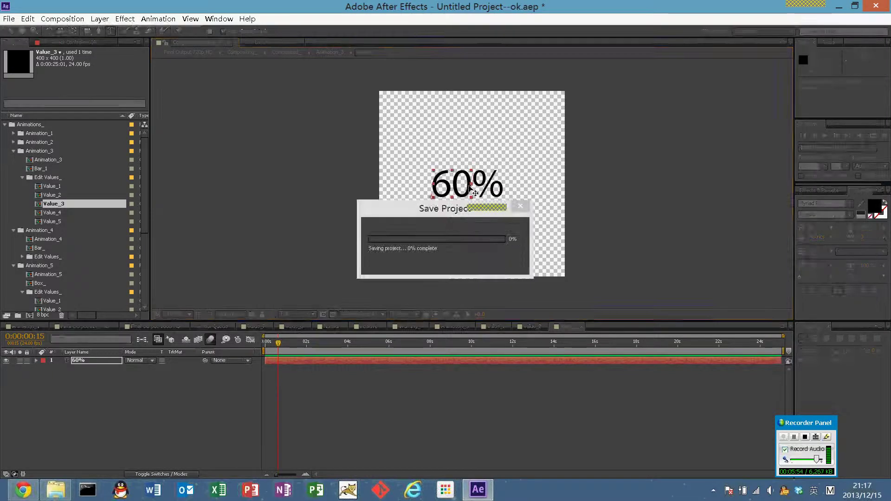
Step: Open Animation_3's Value_2 composition and the Value_1 composition in Animation_4's Edit Values_ folder
double_click(62, 195)
scroll(62, 195, down, 2)
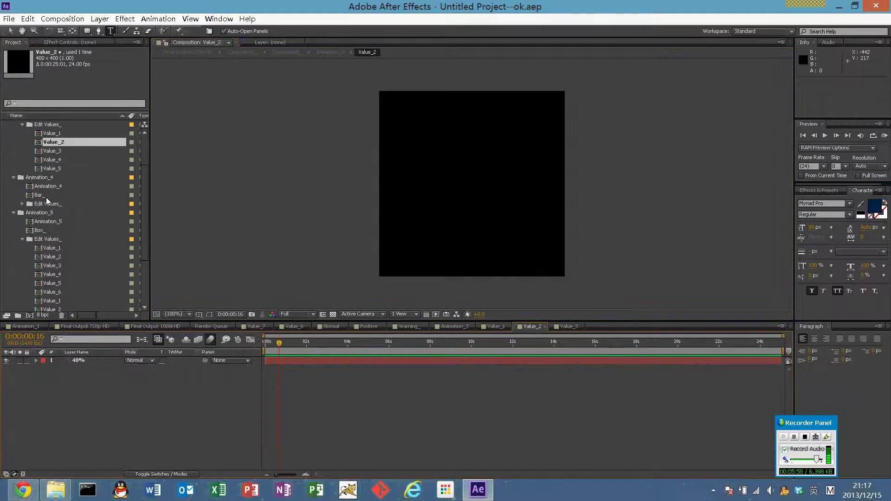
double_click(41, 213)
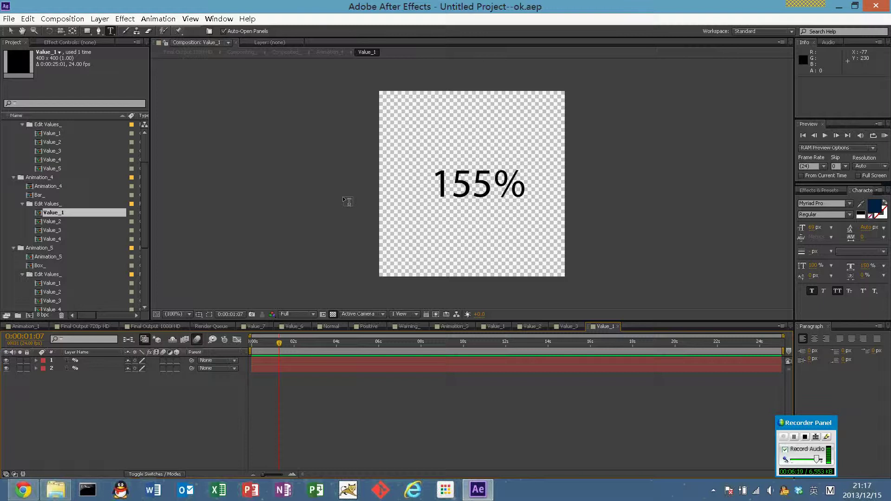
Step: Close the After Effects project and exit the program
click(589, 122)
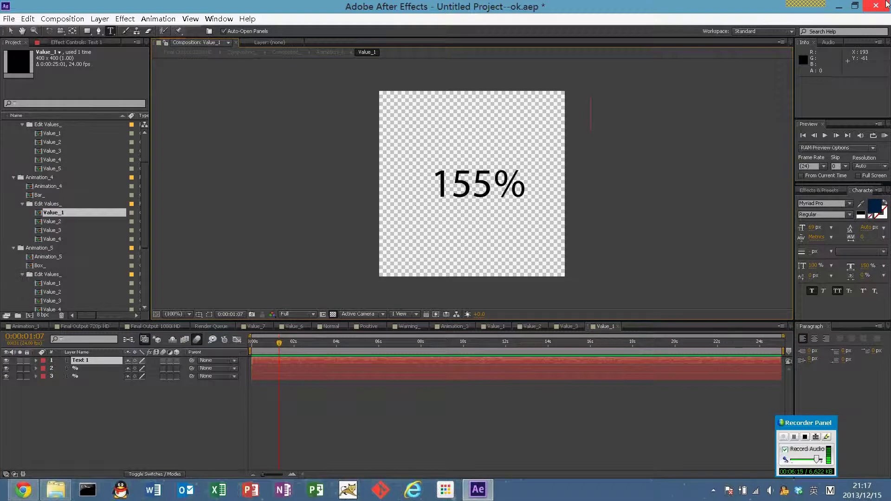
click(886, 4)
click(462, 255)
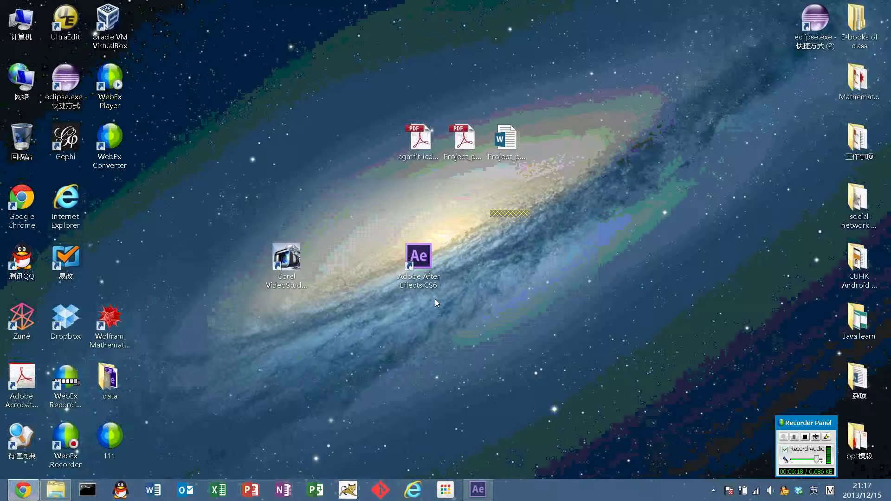
Step: Launch Corel VideoStudio Pro X5 from the desktop and close the Corel Guide welcome window
drag(285, 257, 331, 258)
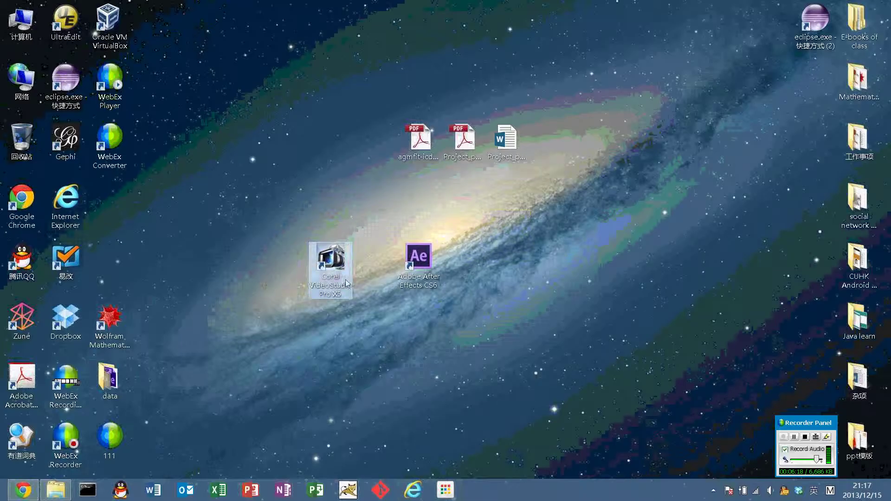
double_click(329, 269)
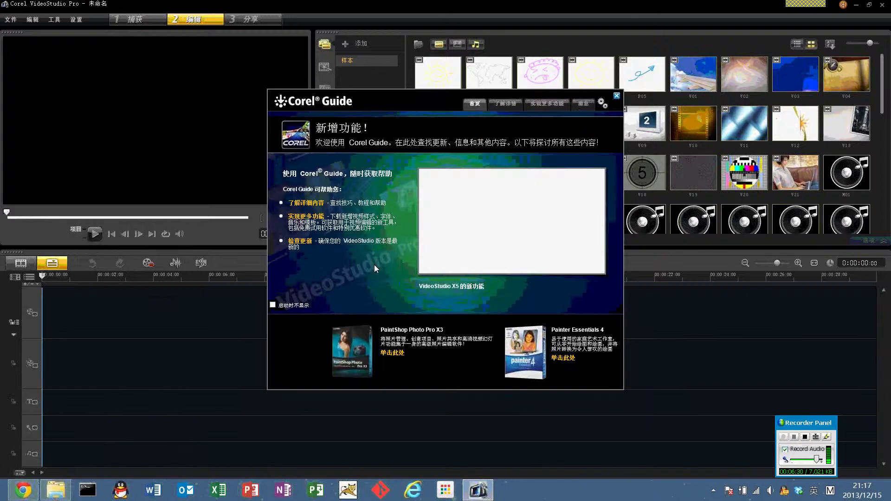
click(614, 95)
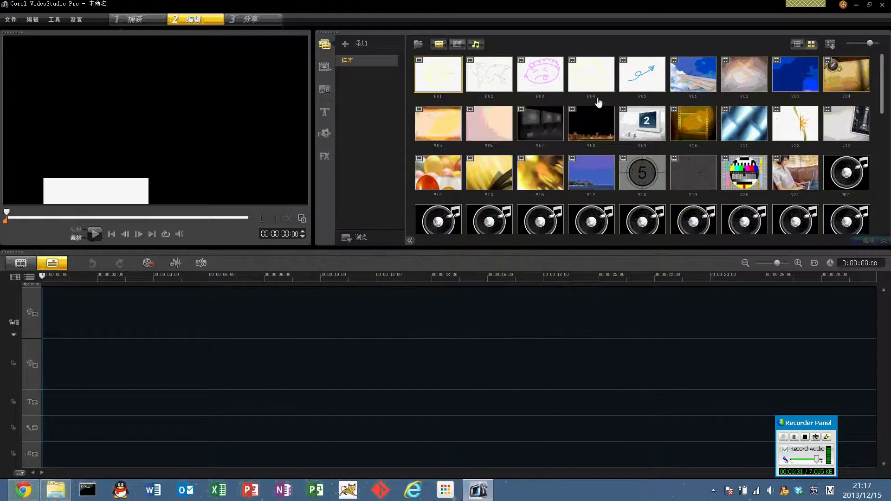
Step: Add the T10 instant project template from the 开始 (start) category to the beginning of the timeline
click(326, 69)
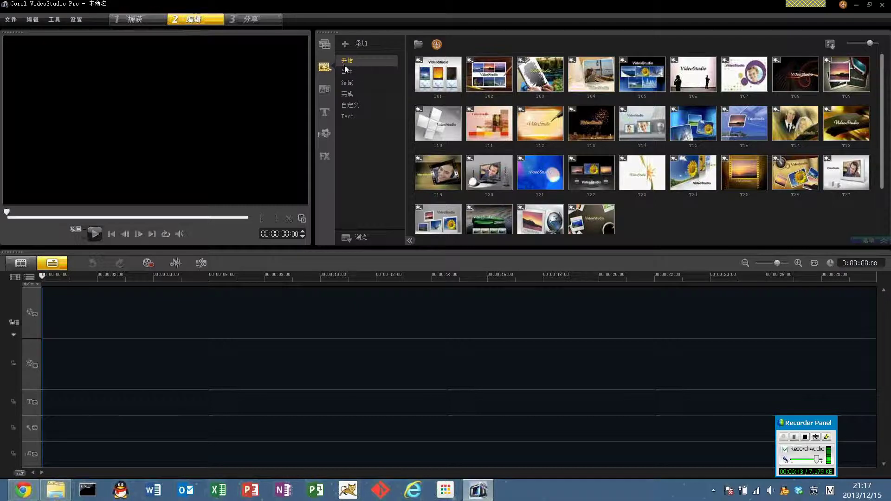
drag(428, 133, 75, 308)
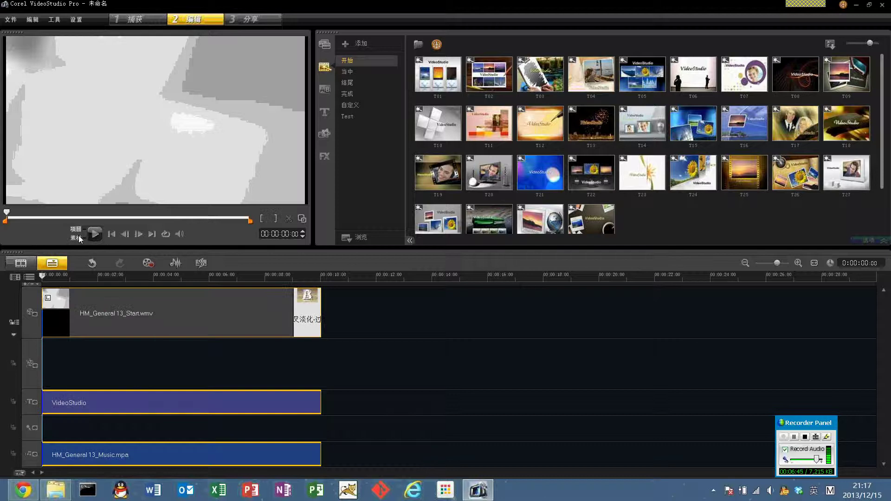
Step: Play back the HM_General 13_Start.wmv clip, then insert "afdafad" into the VideoStudio title on the title track
click(79, 238)
click(89, 235)
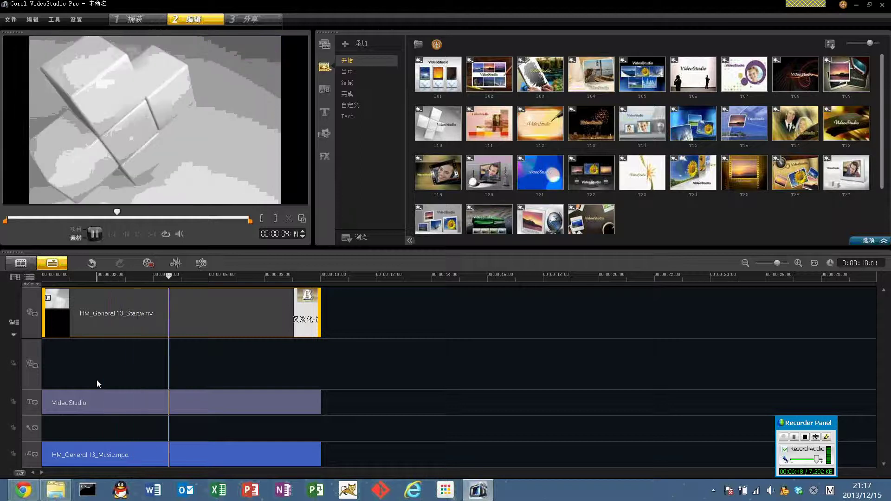
click(80, 402)
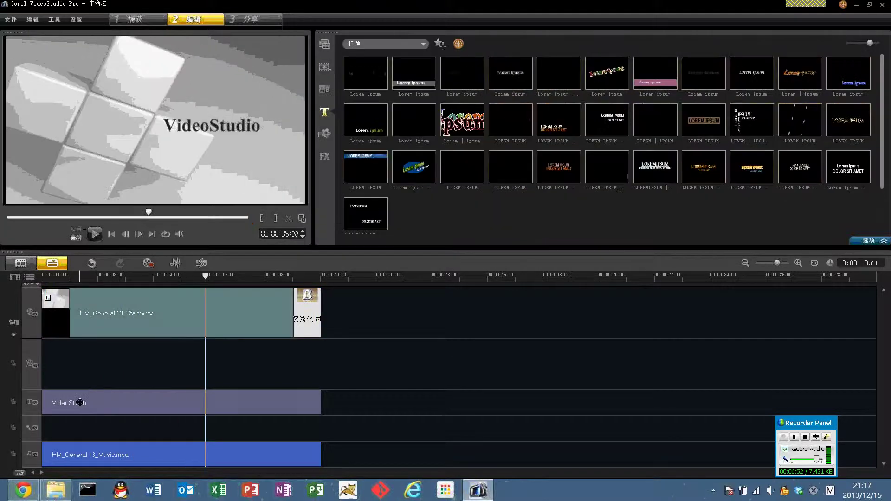
double_click(80, 401)
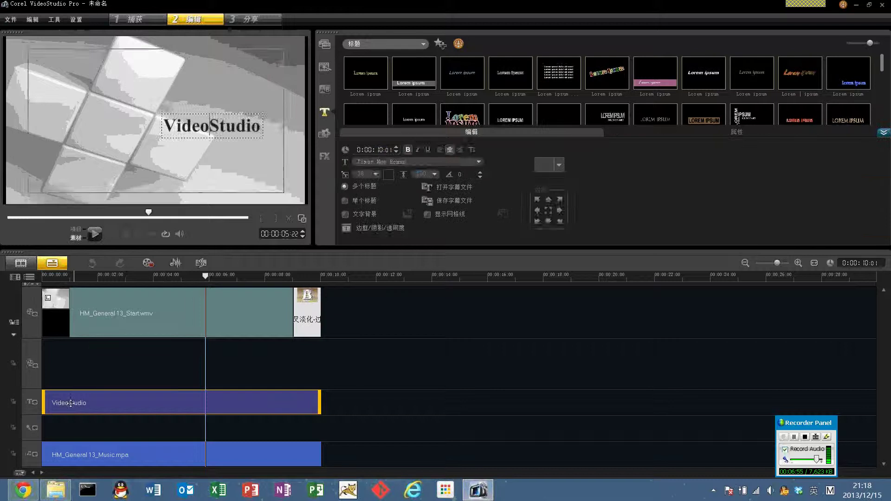
click(241, 129)
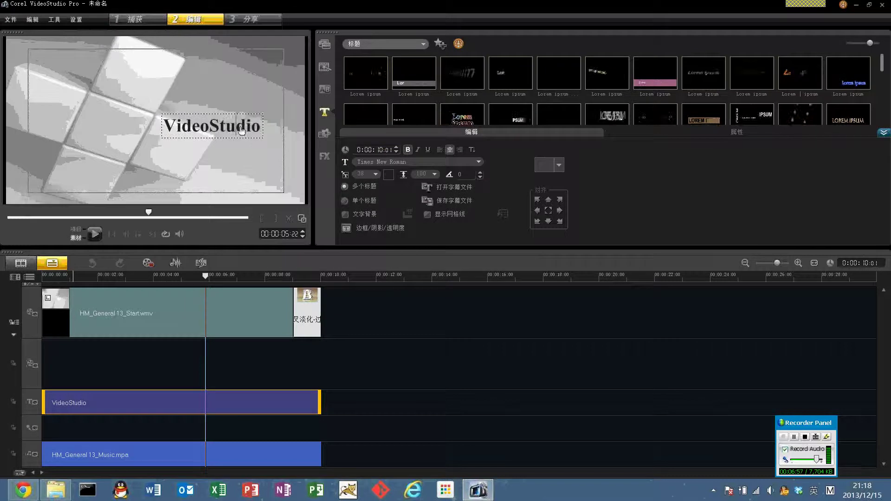
text(afdafad)
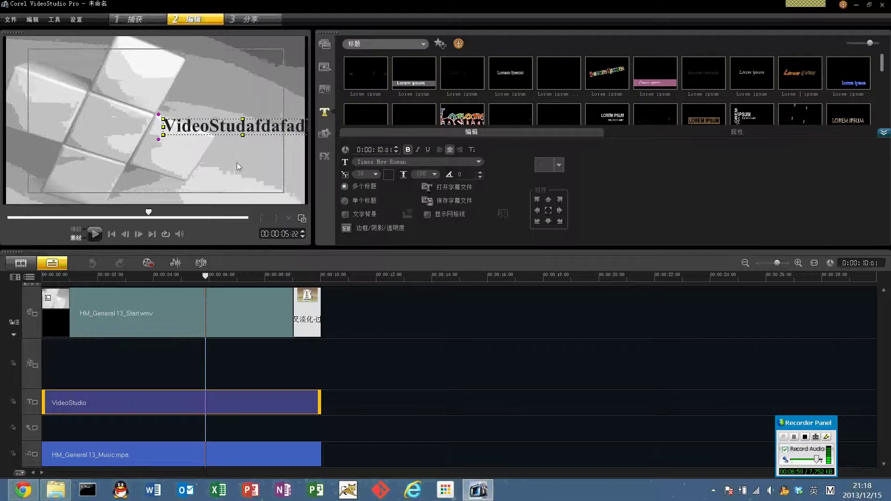
click(236, 166)
Step: Save the project to the desktop as 11 and play back the edited title
key(ctrl+s)
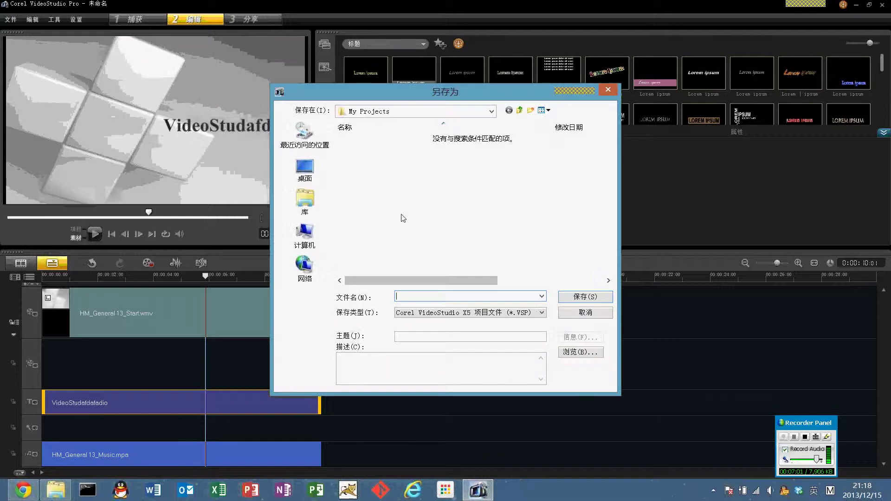
click(304, 168)
text(11)
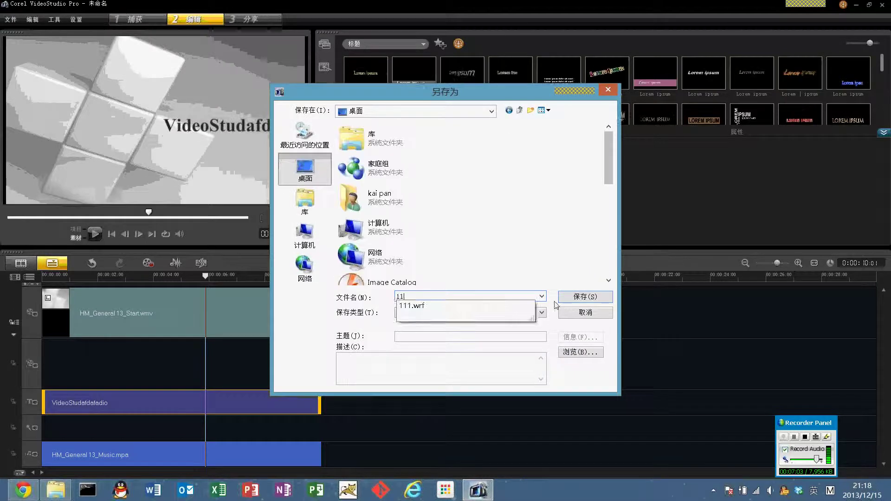
click(569, 298)
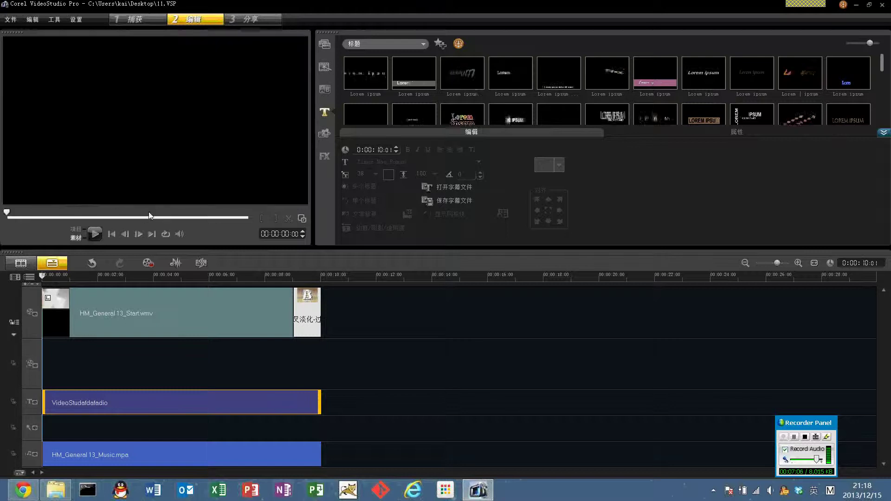
click(95, 234)
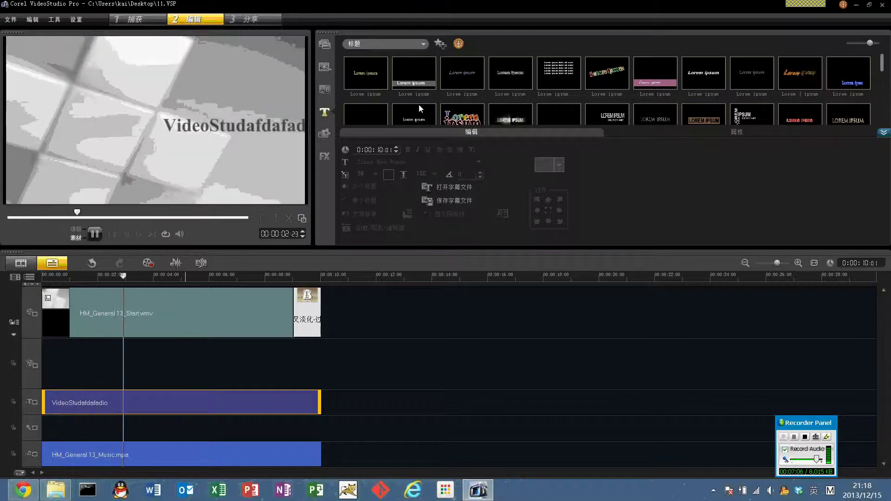
Step: Add the T10 instant project template from the 当中 (middle) category after the opening template on the timeline
click(325, 66)
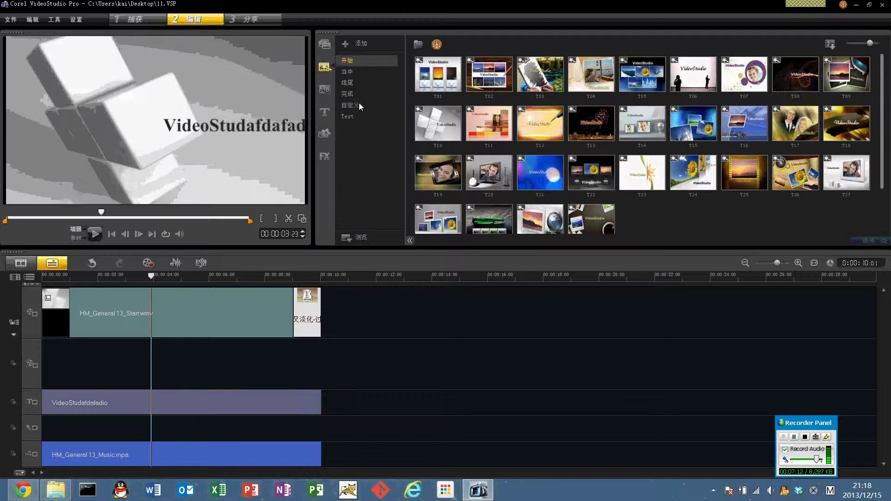
click(352, 73)
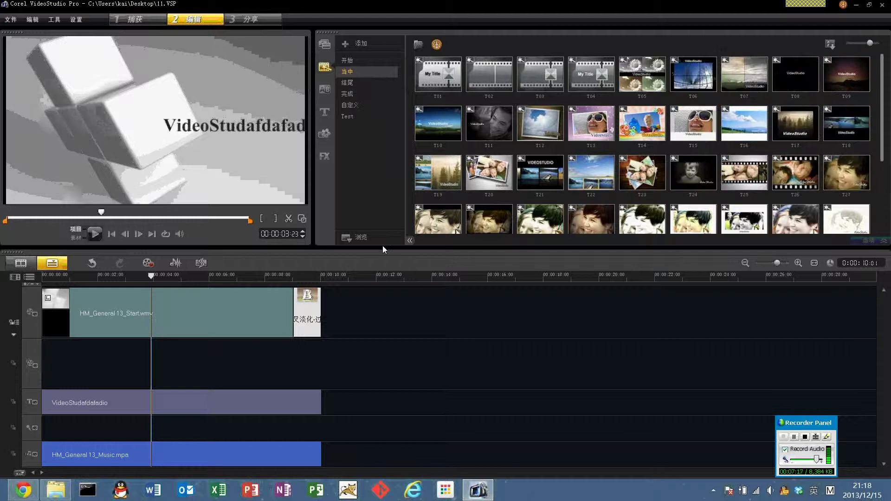
click(441, 123)
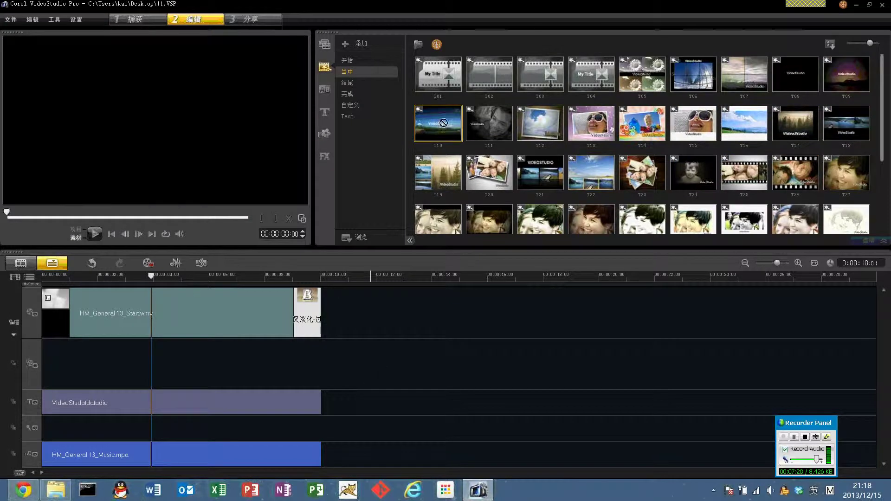
drag(443, 123, 283, 348)
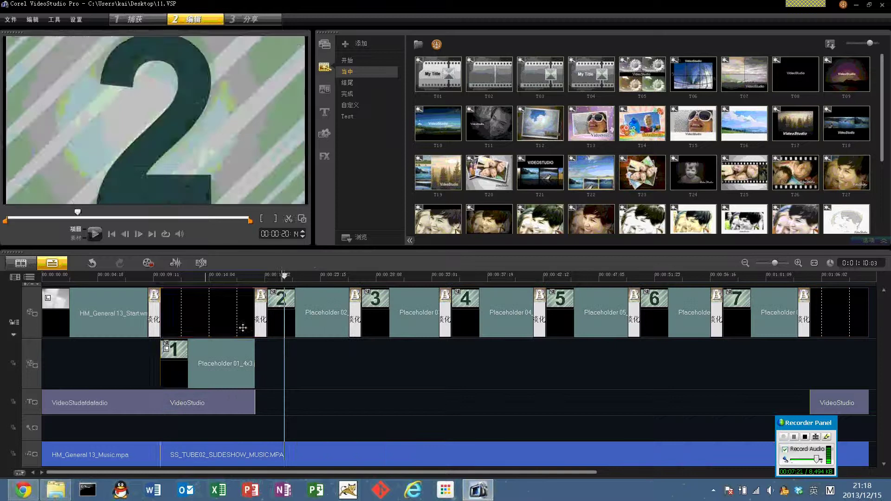
Step: Play back the project from the start of the added middle template through to Placeholder 02
click(243, 327)
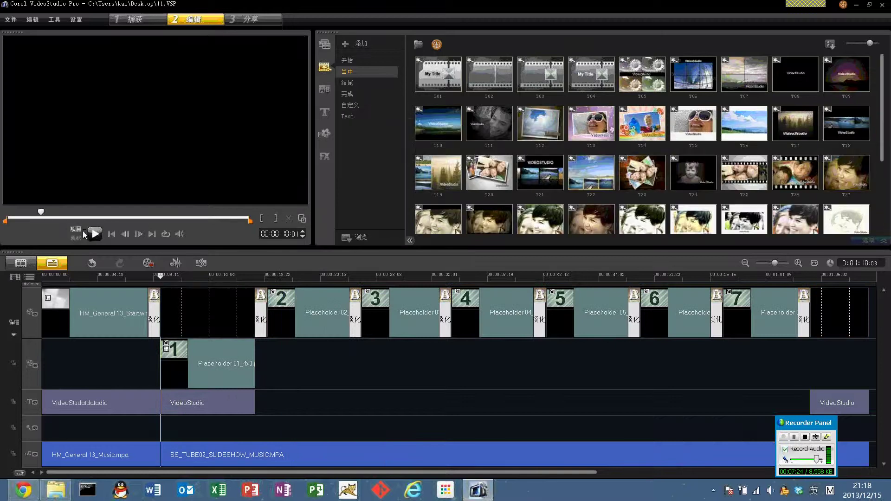
click(93, 234)
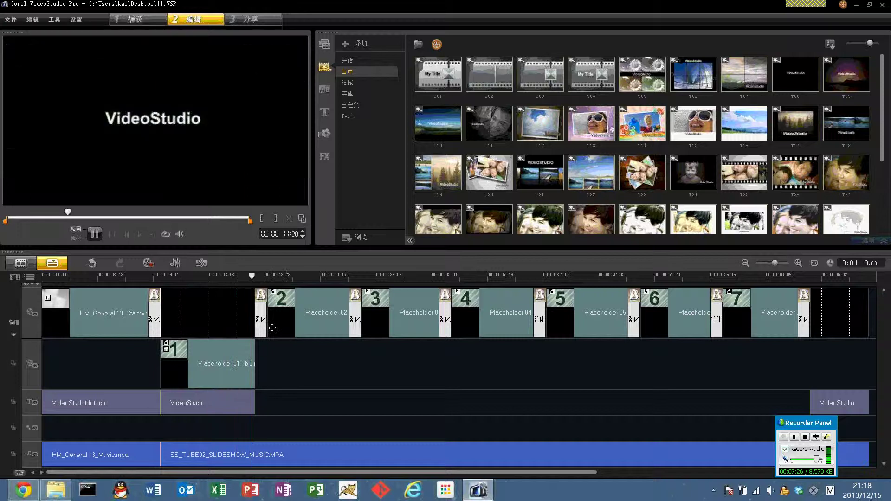
click(94, 234)
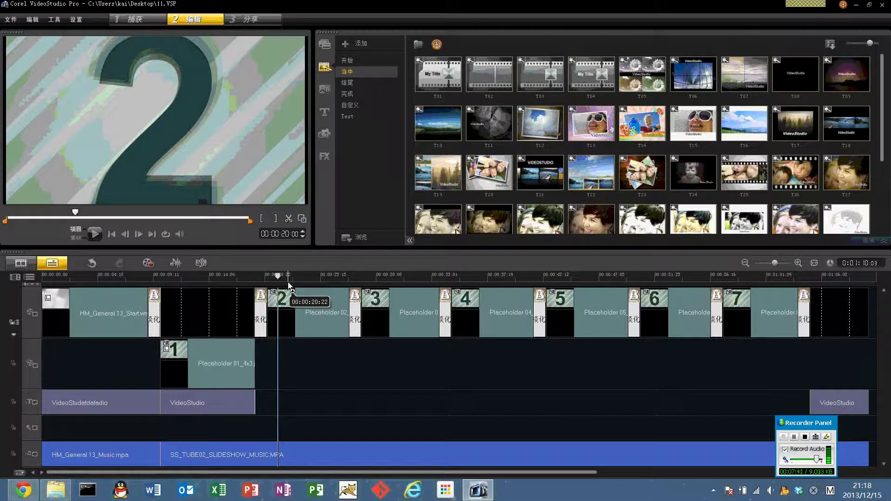
Step: Exit VideoStudio without saving the changes to 11.VSP
click(882, 4)
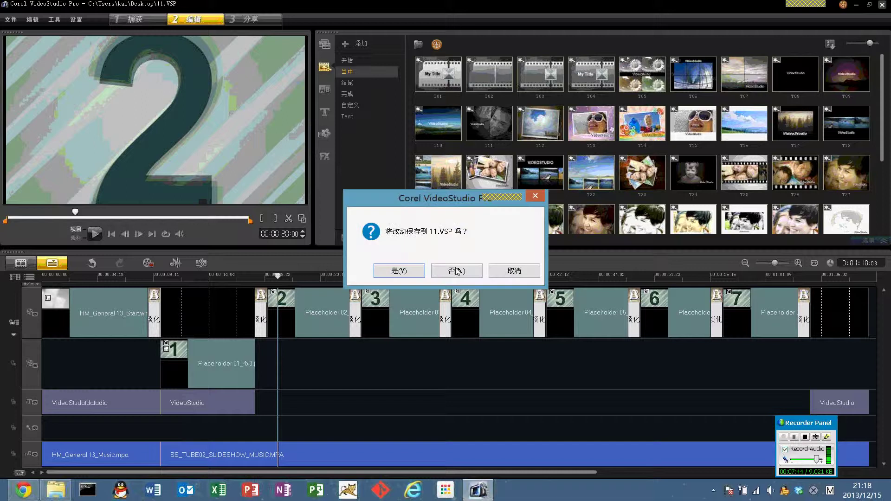
click(454, 268)
click(417, 263)
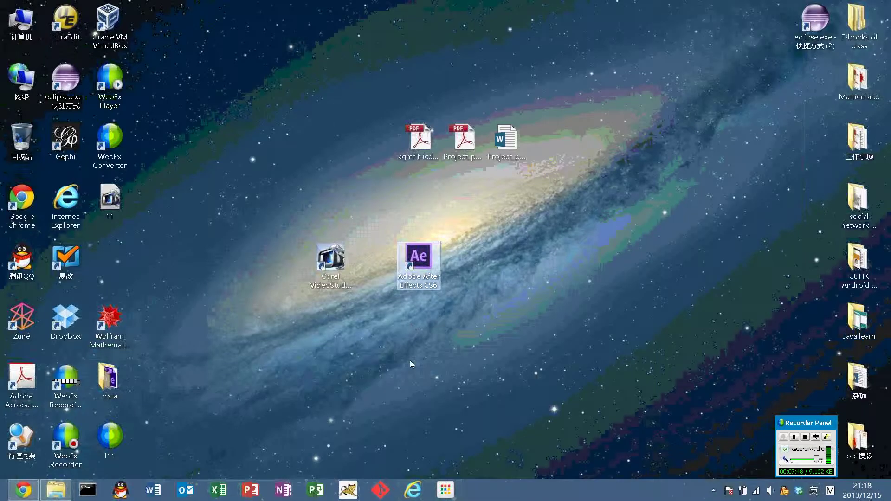
double_click(331, 260)
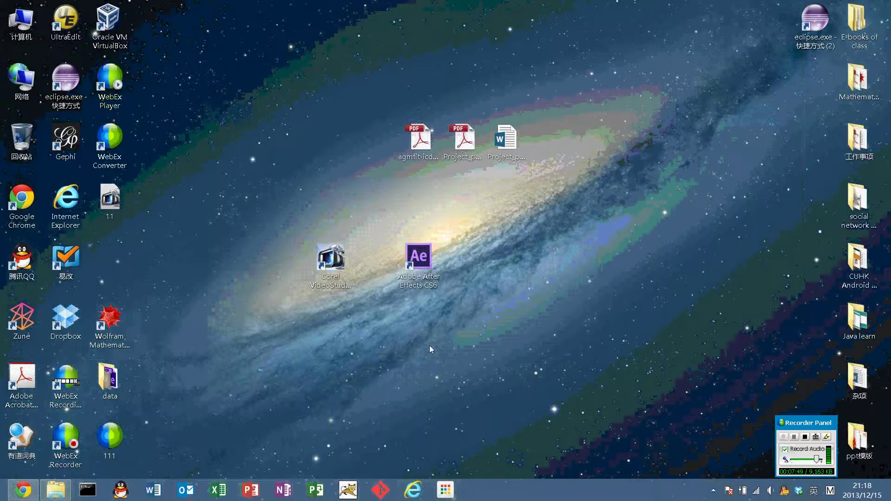
click(579, 128)
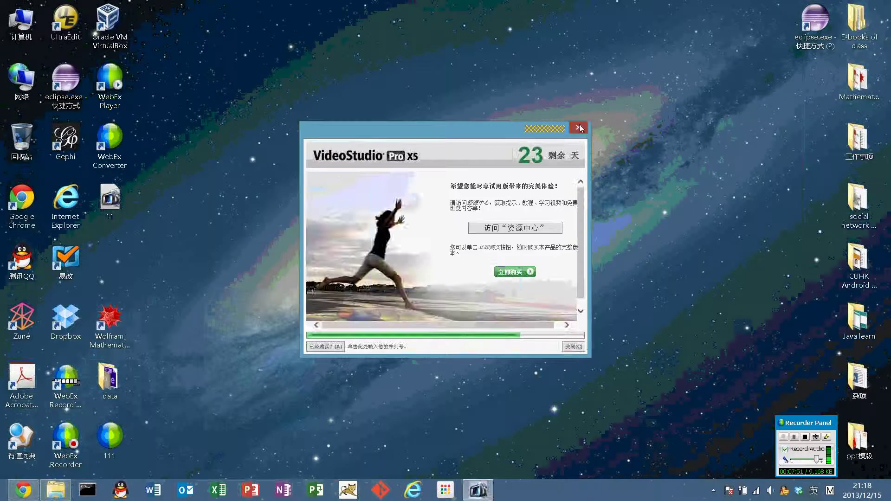
click(478, 324)
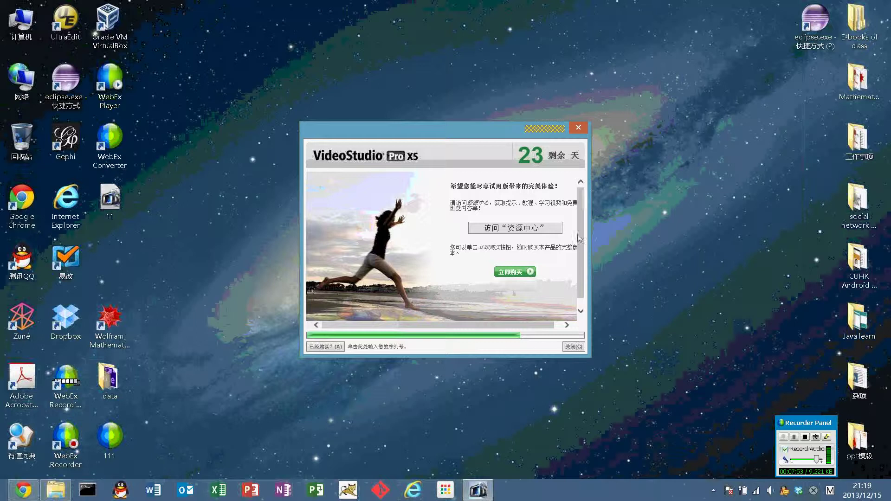
click(579, 127)
Step: Place the Corel VideoStudio Pro X5 and Adobe After Effects CS6 shortcuts side by side near the middle of the desktop
click(428, 267)
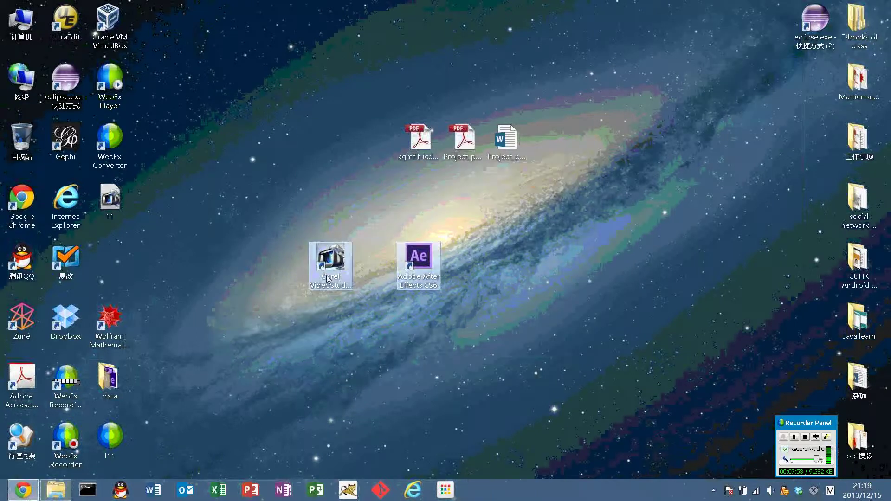
drag(329, 241, 285, 187)
click(374, 207)
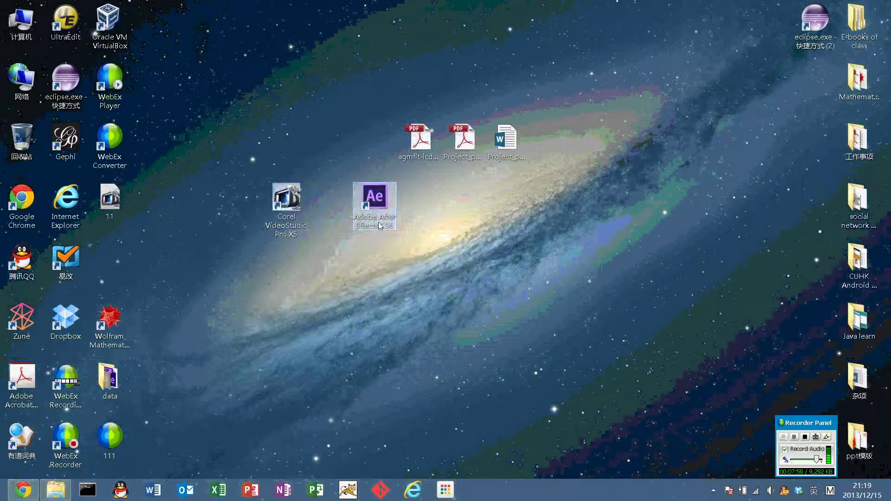
drag(375, 207, 330, 206)
drag(264, 216, 385, 211)
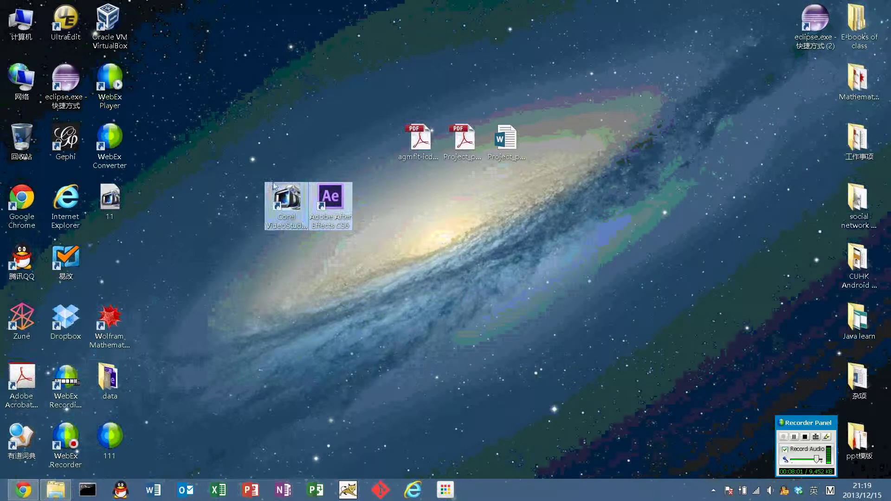
drag(295, 219, 383, 289)
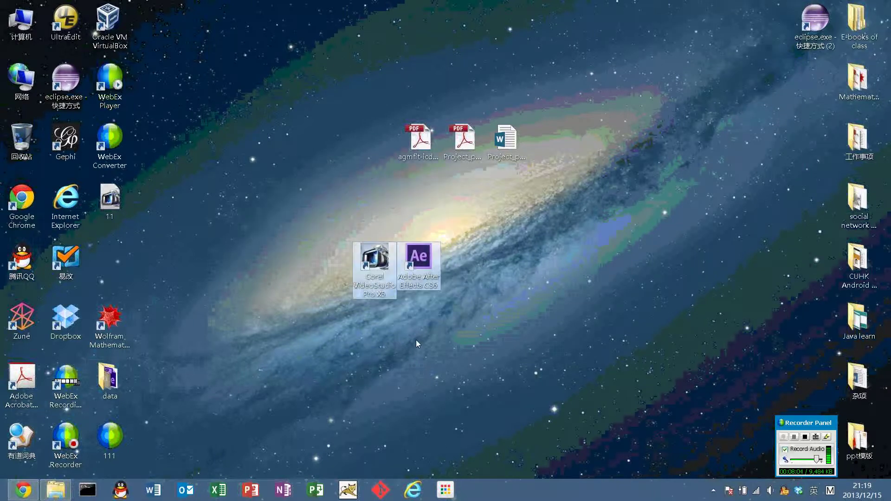
click(430, 348)
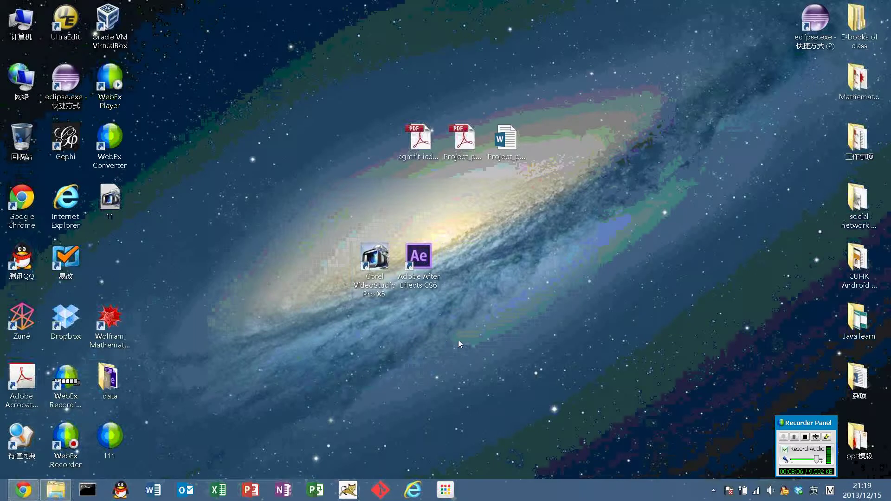
drag(460, 340, 327, 226)
click(477, 327)
drag(477, 326, 316, 234)
click(316, 234)
Step: Switch to Chrome and review the open Eye Tracking Project video page and the "Dark Action Adventure" template page
click(29, 491)
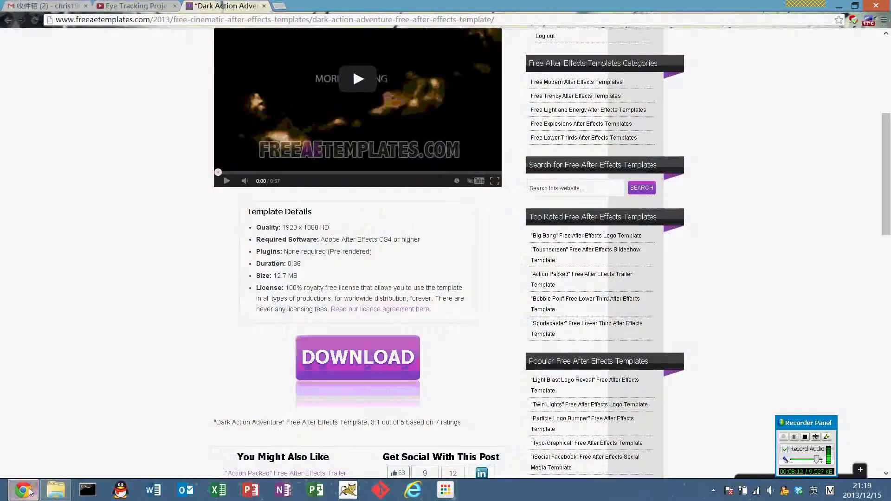
click(139, 5)
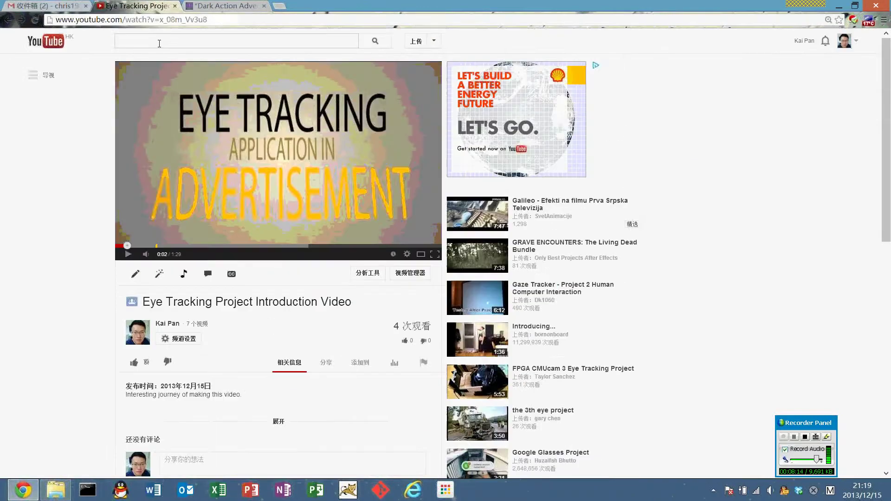
click(44, 6)
click(221, 6)
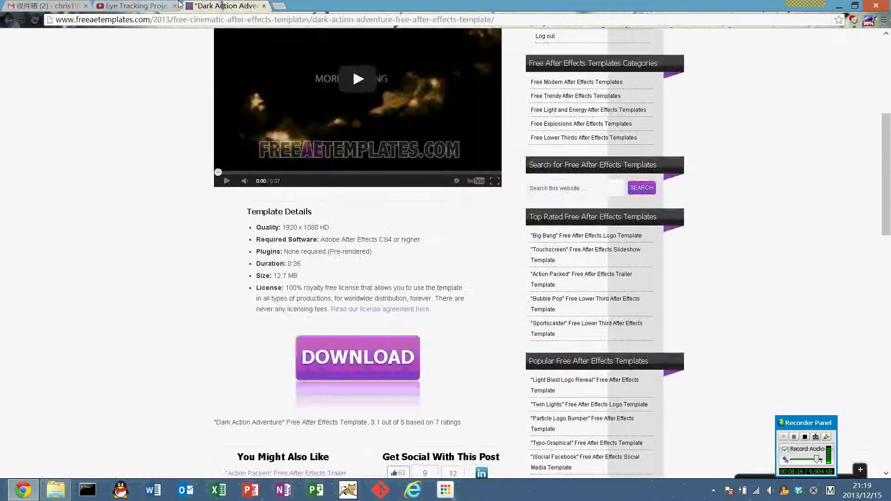
click(139, 6)
click(224, 6)
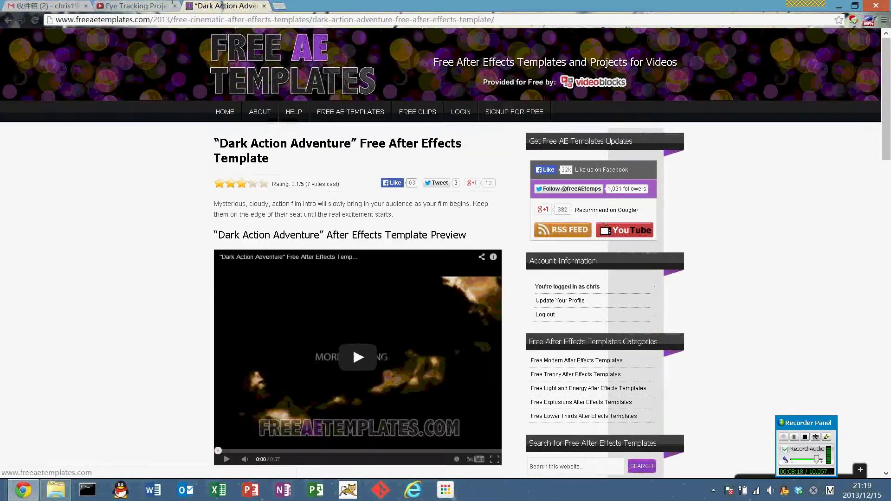
Step: Load dribbble.com/search?page=3&q=eye in the Eye Tracking Project video's tab and point out the first shot
key(ctrl+shift+Tab)
click(242, 17)
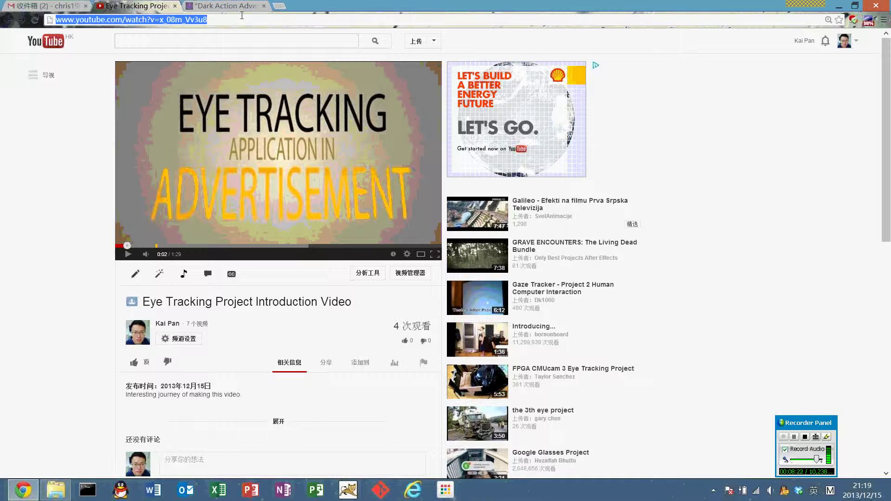
text(drill)
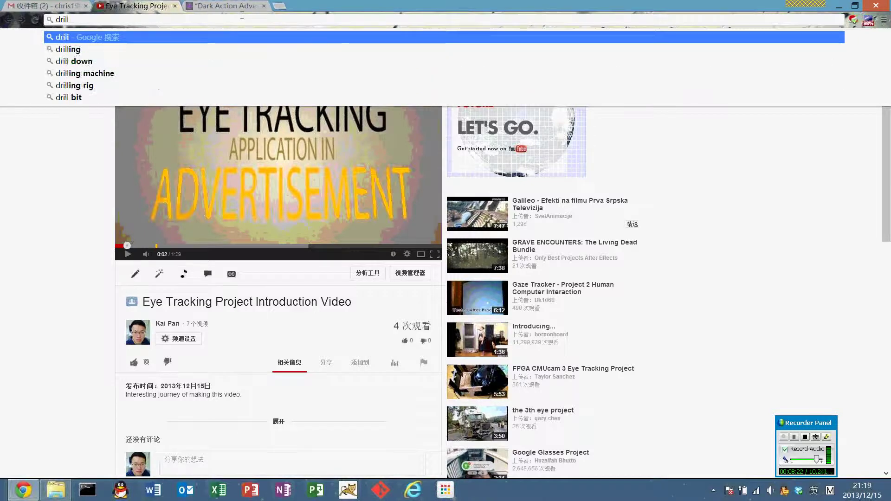
key(BackSpace)
key(BackSpace)
key(Down)
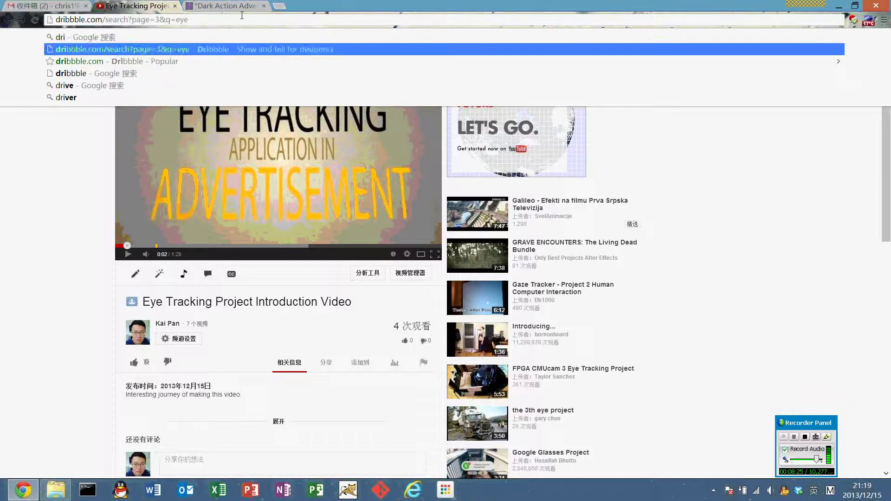
key(Return)
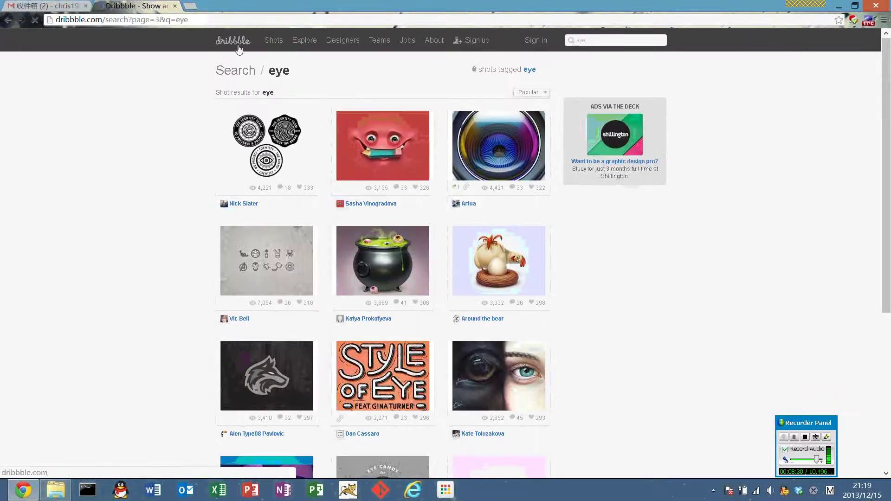
mouse_move(276, 134)
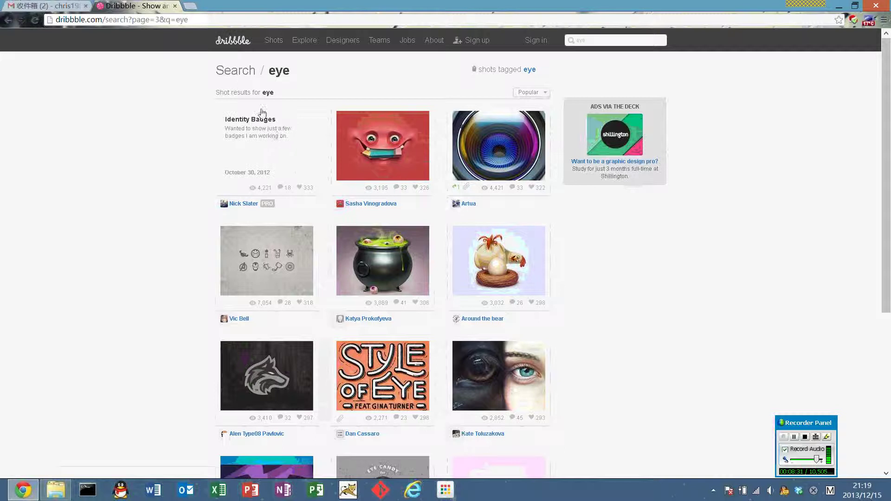
Step: Look through the page 3 shot results for "eye" on Dribbble
scroll(271, 145, down, 7)
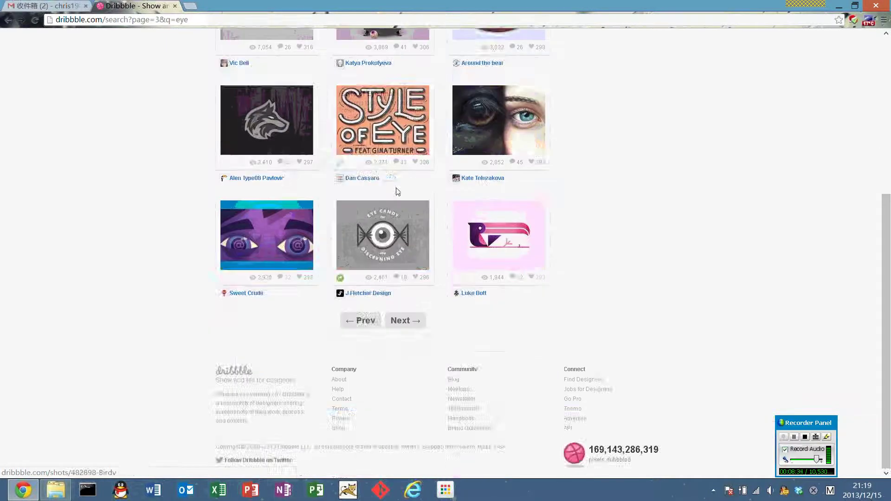
scroll(408, 209, up, 5)
scroll(425, 227, up, 2)
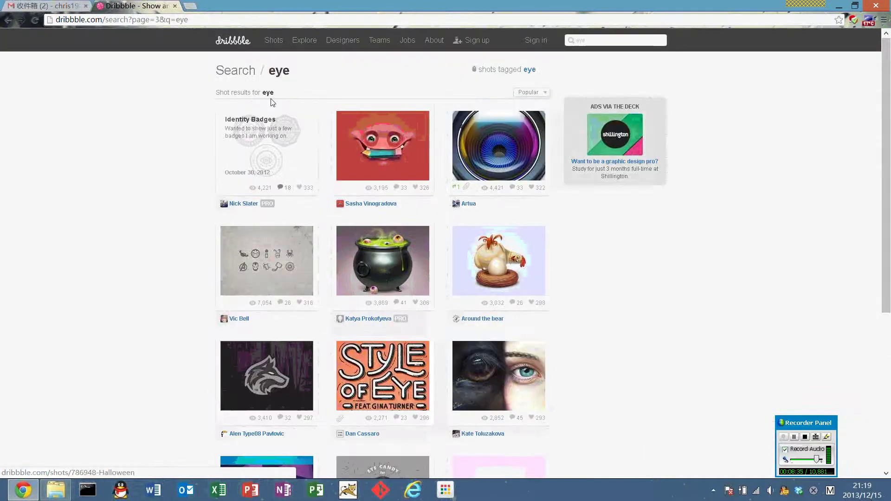
scroll(333, 274, down, 3)
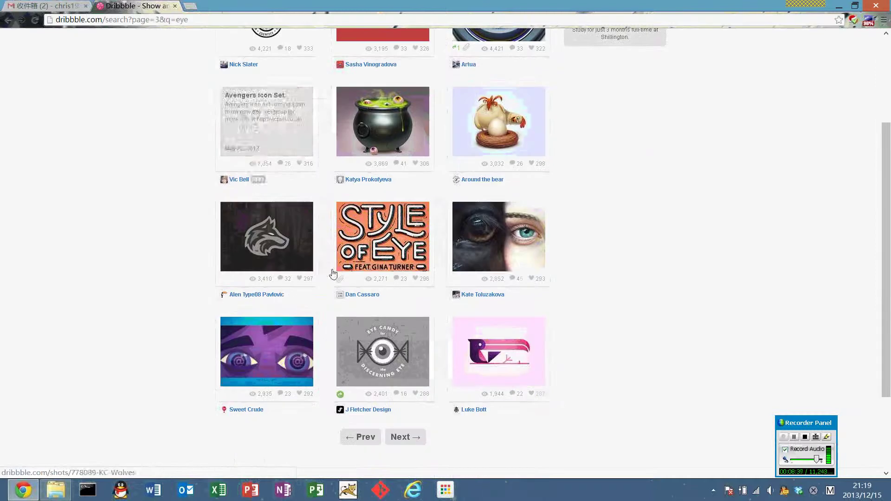
scroll(547, 209, up, 3)
Step: Search the Dribbble shots for "eye tracking" and open the orange eye icon shot in a separate tab
click(597, 41)
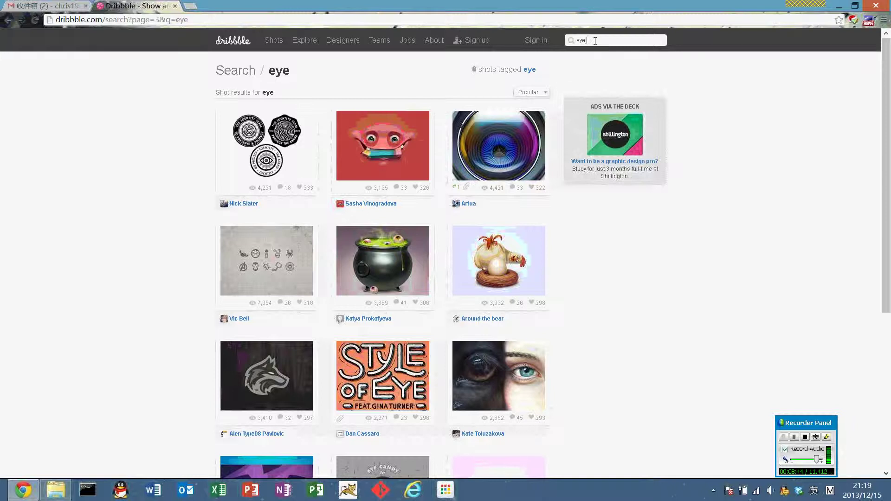
text(cking)
key(Return)
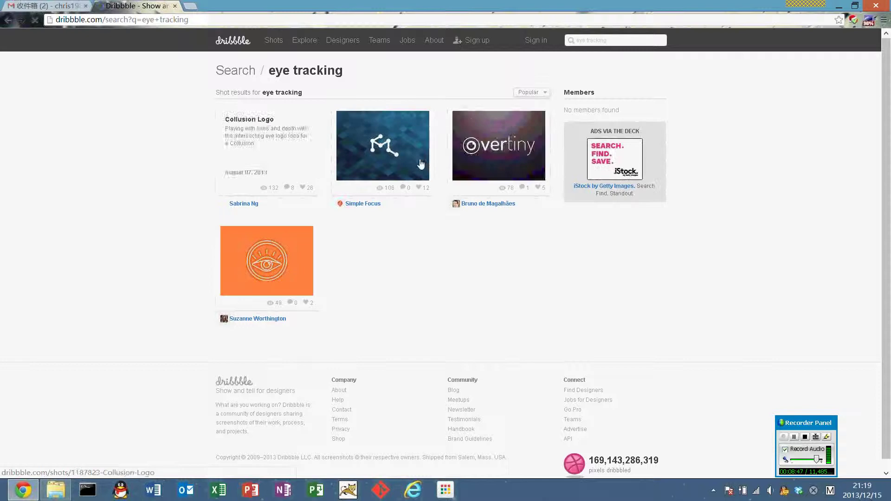
right_click(288, 246)
click(308, 253)
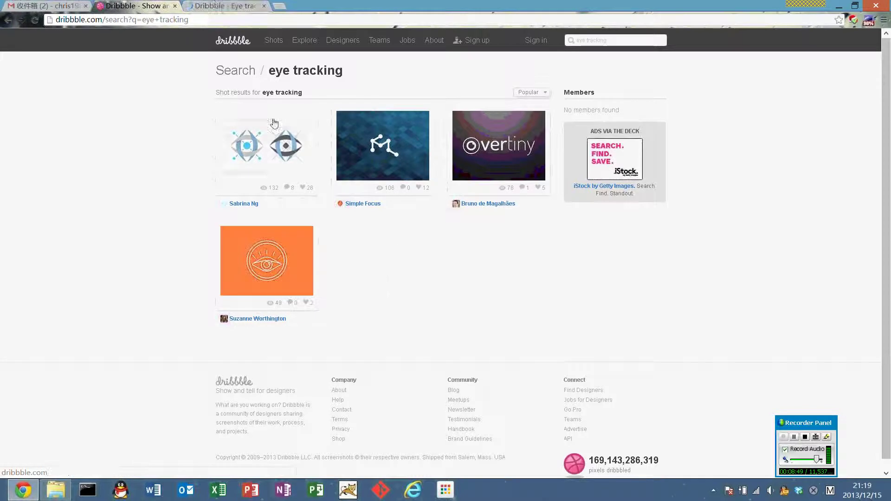
click(223, 6)
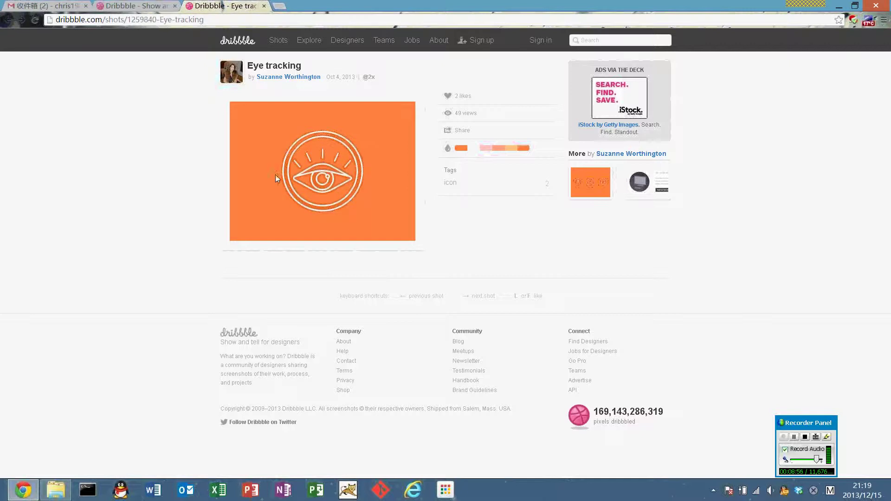
Step: Save the orange eye image to the desktop as the PNG file eye_1x
right_click(311, 135)
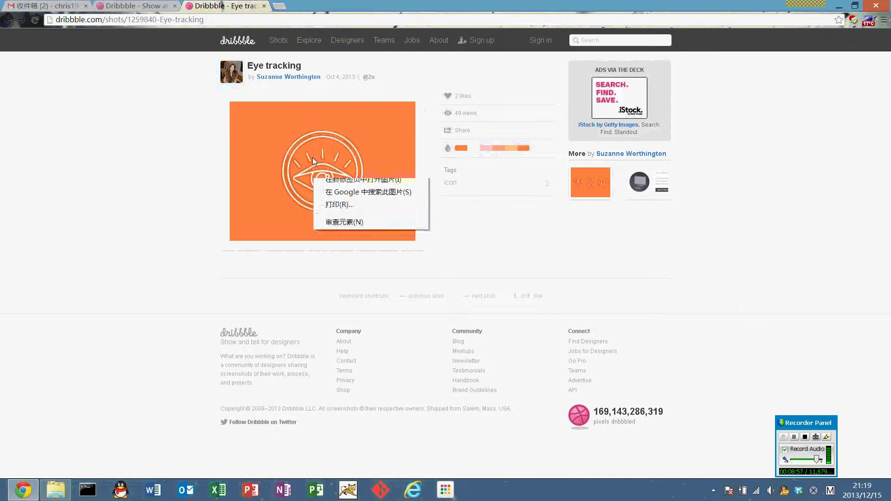
click(330, 149)
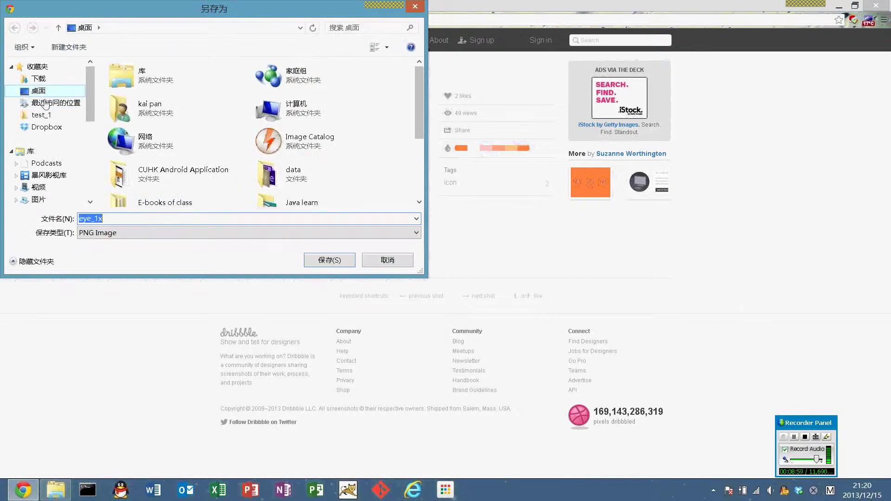
click(320, 260)
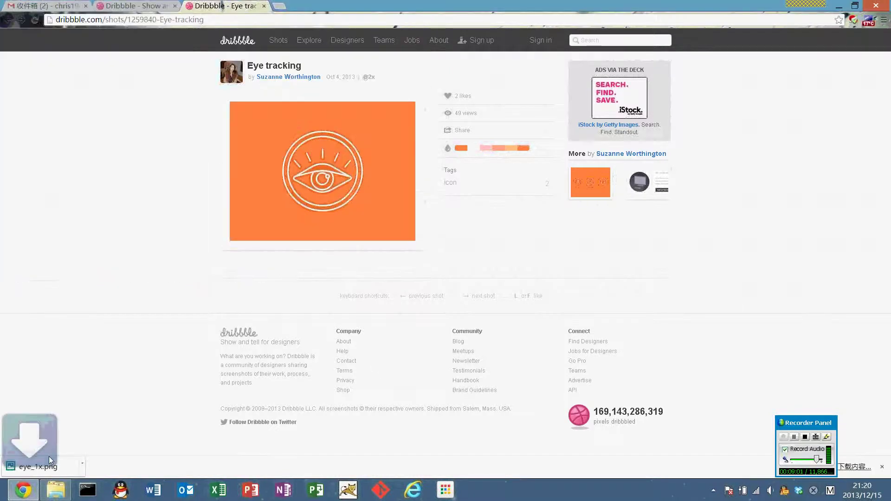
Step: Show the desktop with the saved image, point out the Adobe After Effects CS6 shortcut, and return to Chrome
click(836, 6)
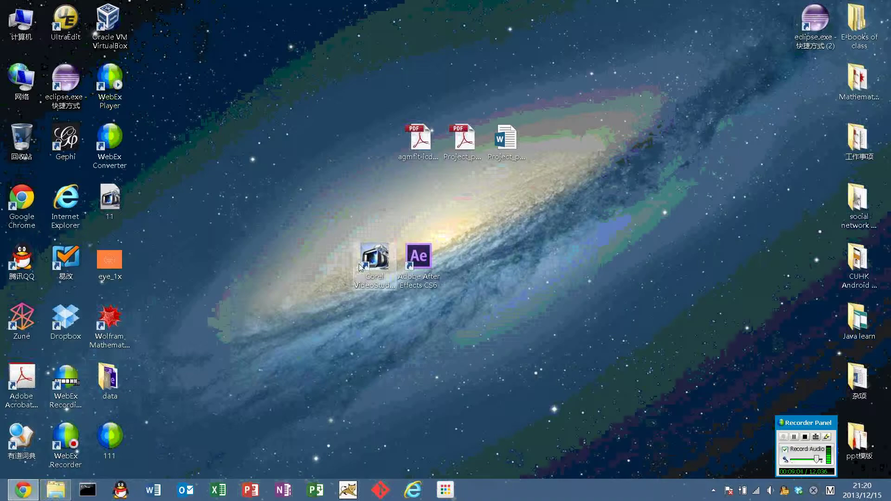
click(419, 260)
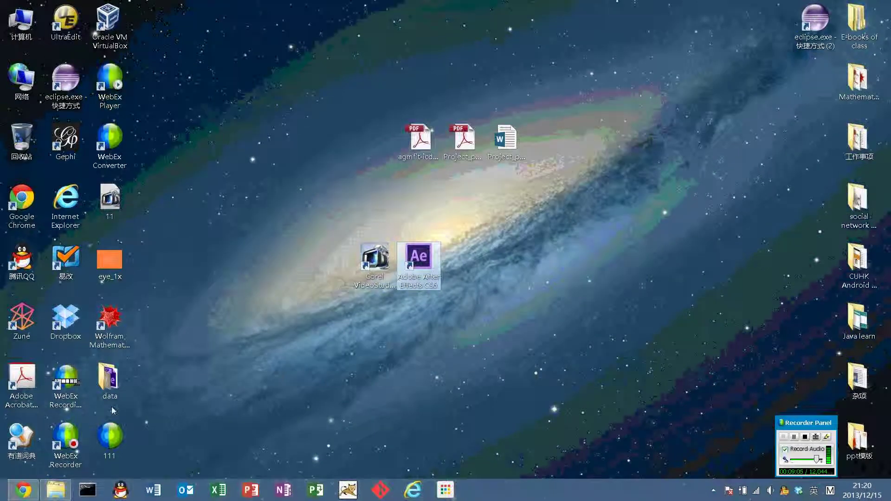
click(23, 490)
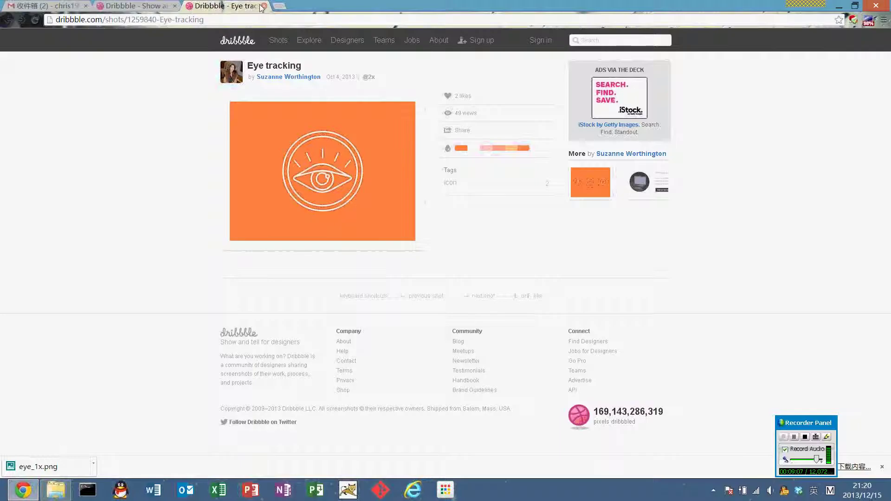
Step: Close the Eye tracking shot's tab and search Google for "一手设计" in a new tab
click(263, 6)
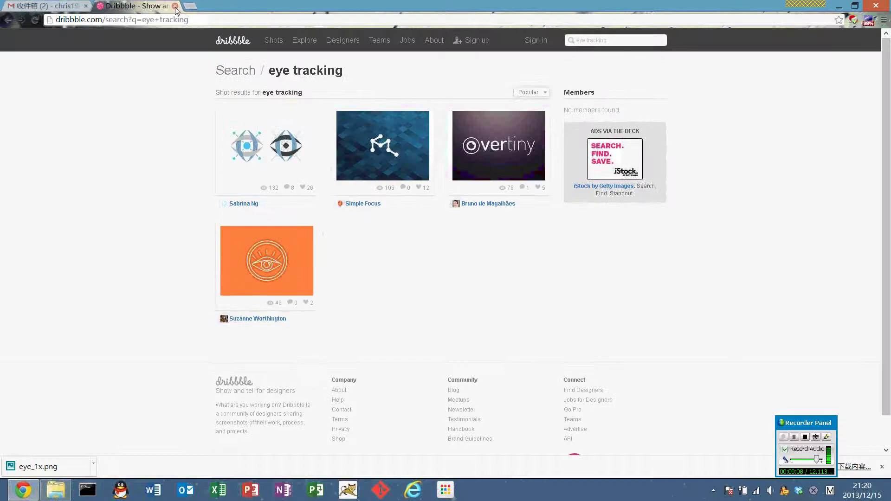
click(189, 6)
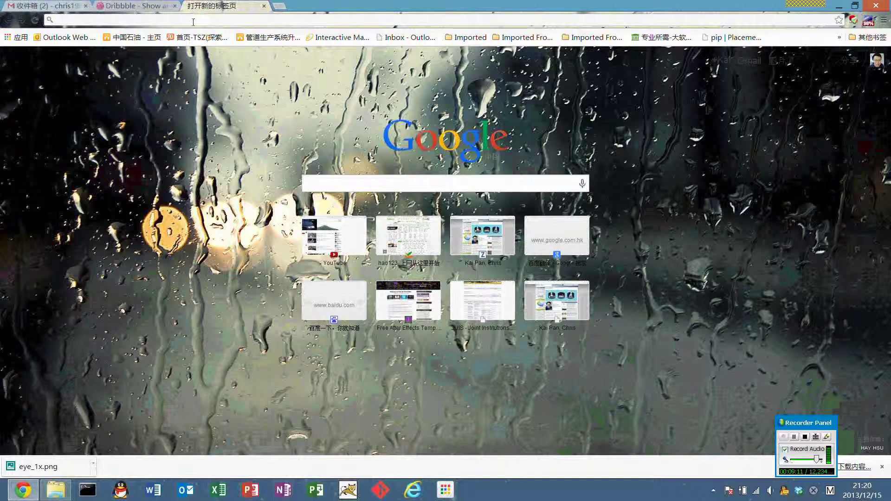
key(shift)
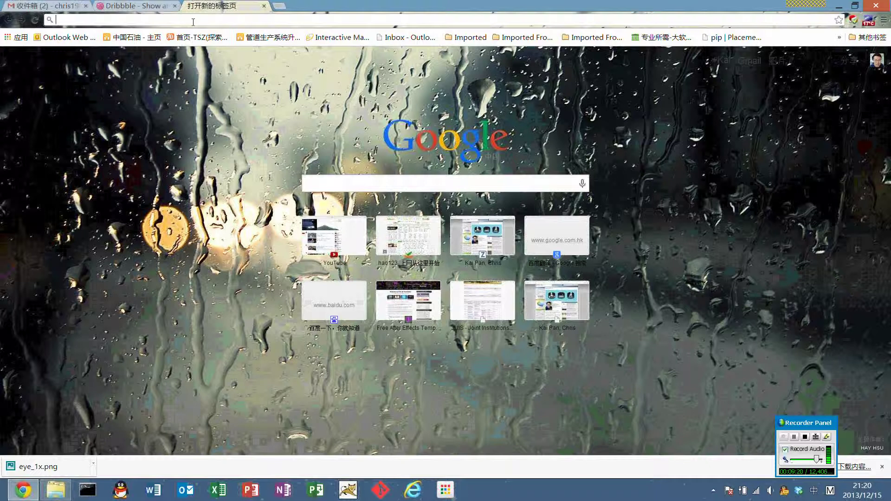
text(一手设计)
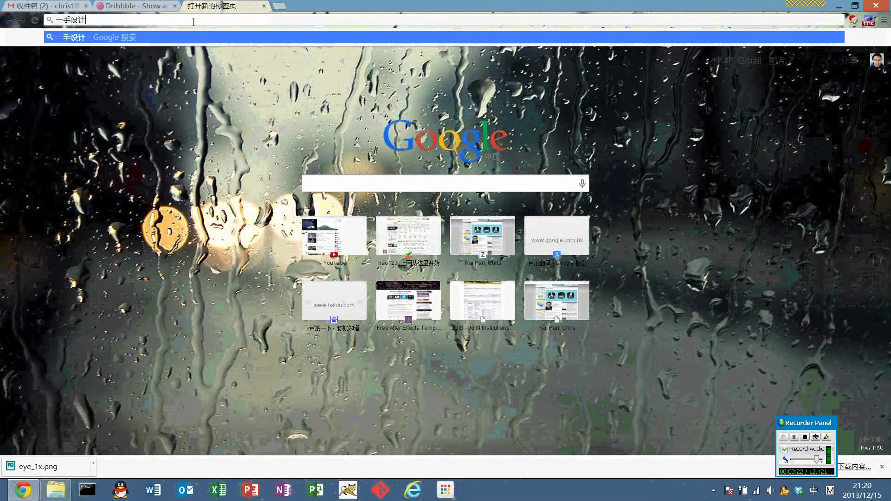
key(Return)
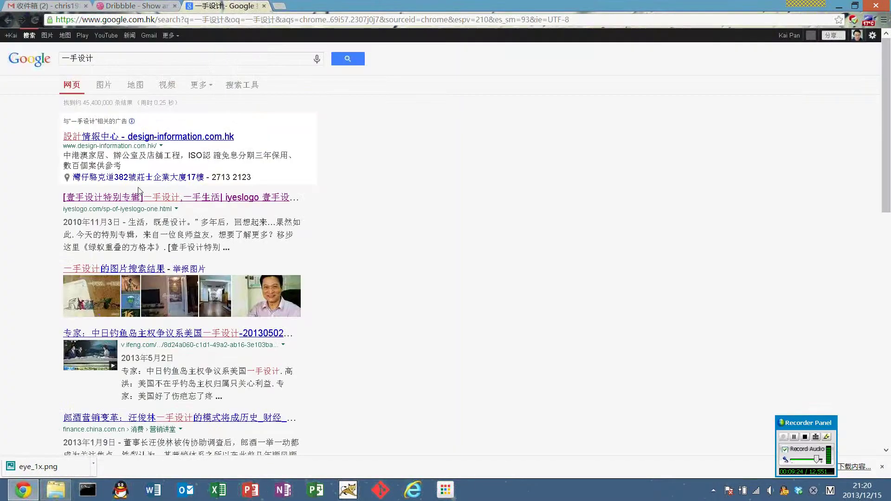
Step: Open the iyeslogo.com result in its own tab, close the Google results, and skim the article
middle_click(154, 198)
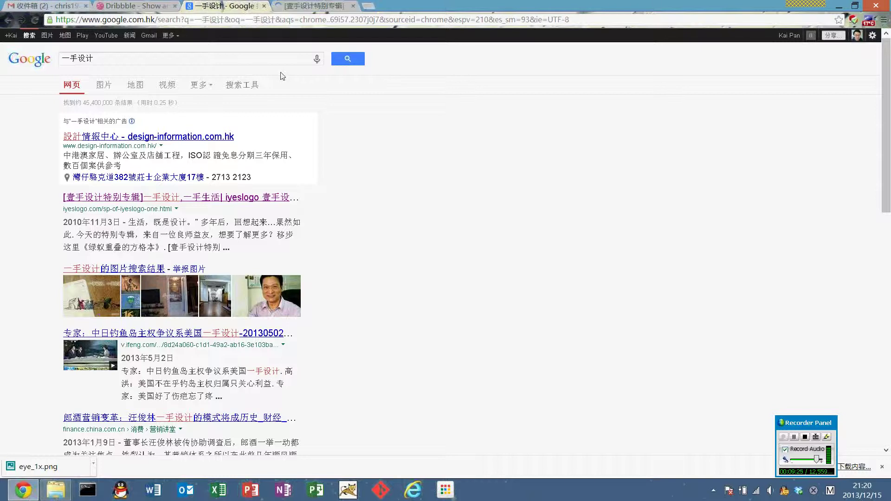
click(264, 6)
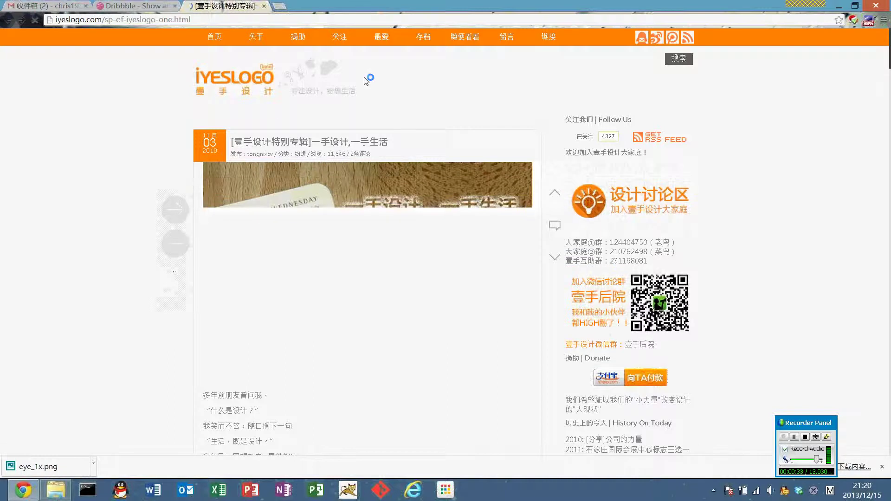
scroll(503, 172, down, 6)
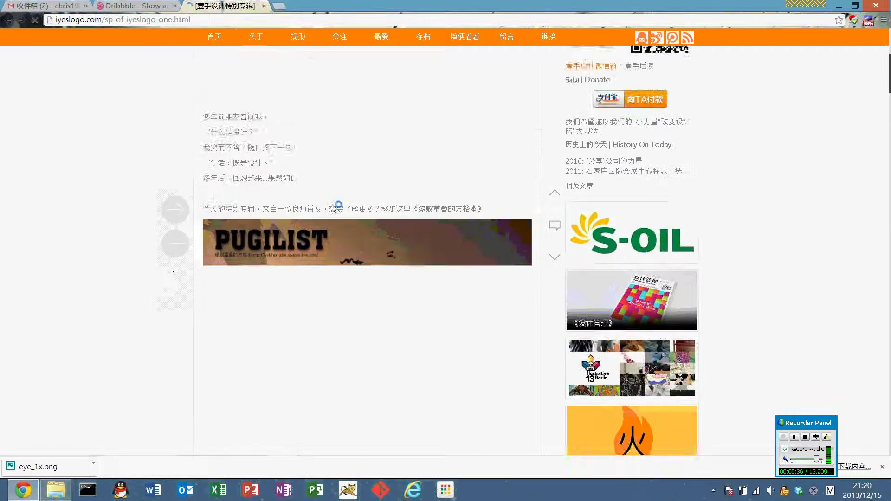
scroll(333, 202, down, 1)
scroll(336, 202, up, 10)
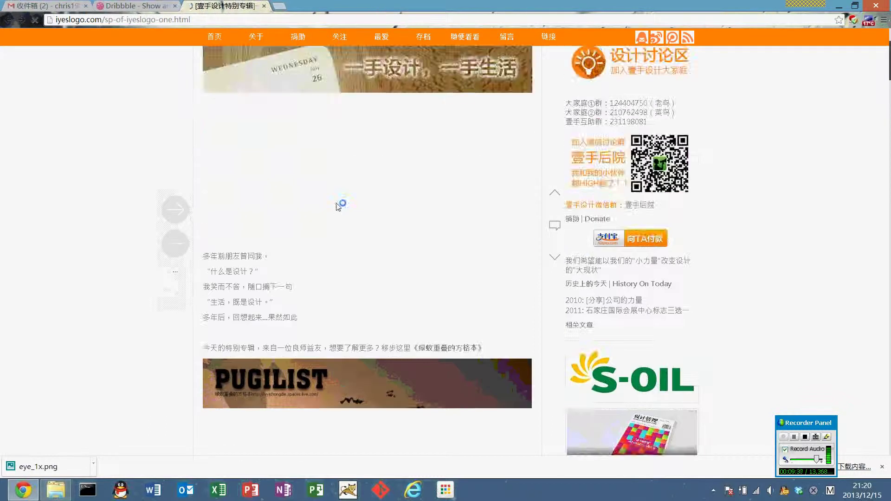
Step: Open Dribbble's Find Designers page through the third shot's PRO badge, and return to the iyeslogo.com article
key(ctrl+shift+Tab)
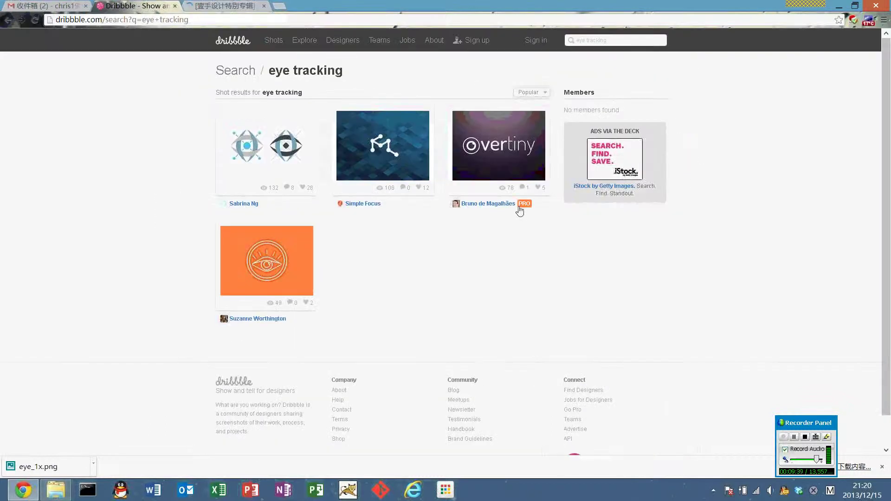
click(522, 205)
click(231, 10)
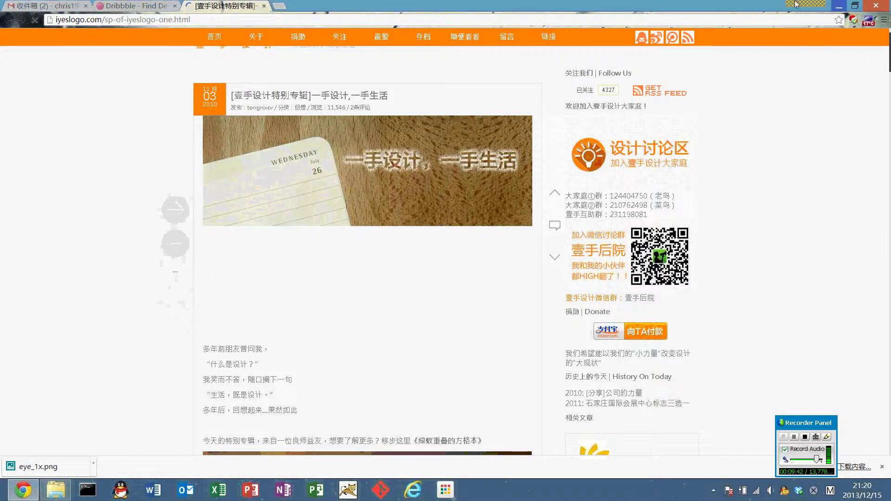
click(278, 6)
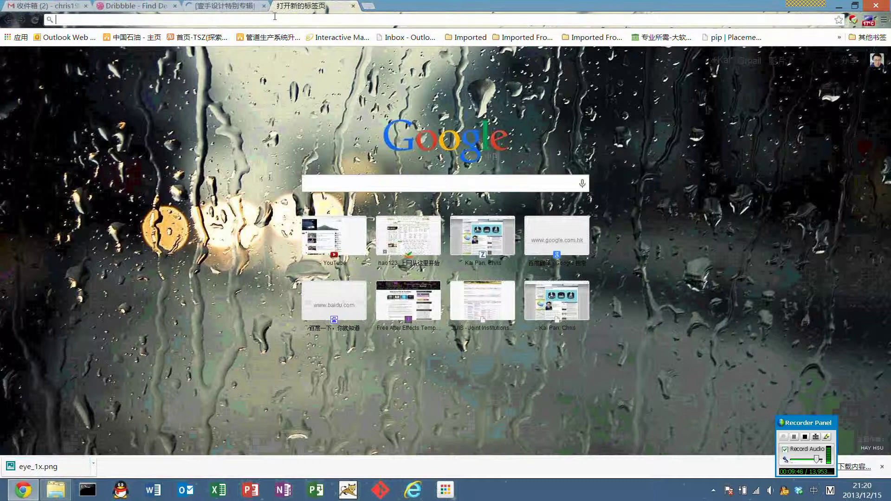
text(free)
key(Return)
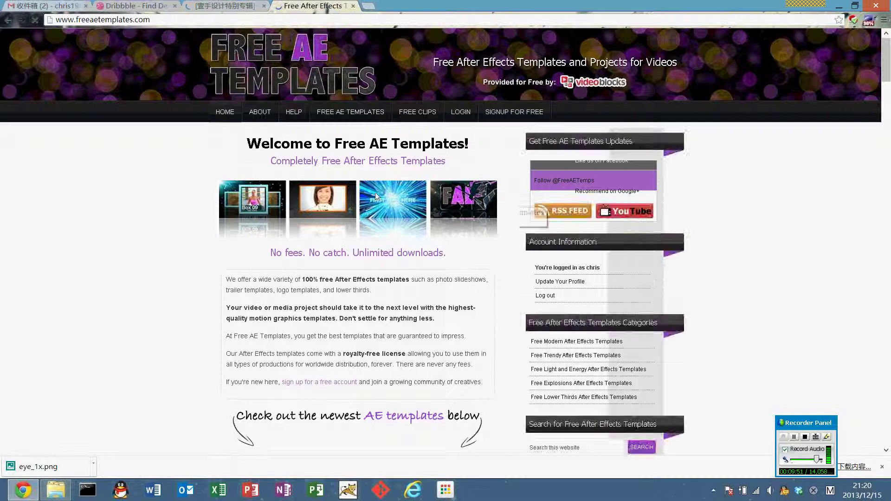
Step: Review the open Dribbble, iyeslogo.com and Free AE Templates pages in turn, ending on Dribbble's Find Designers page
click(135, 6)
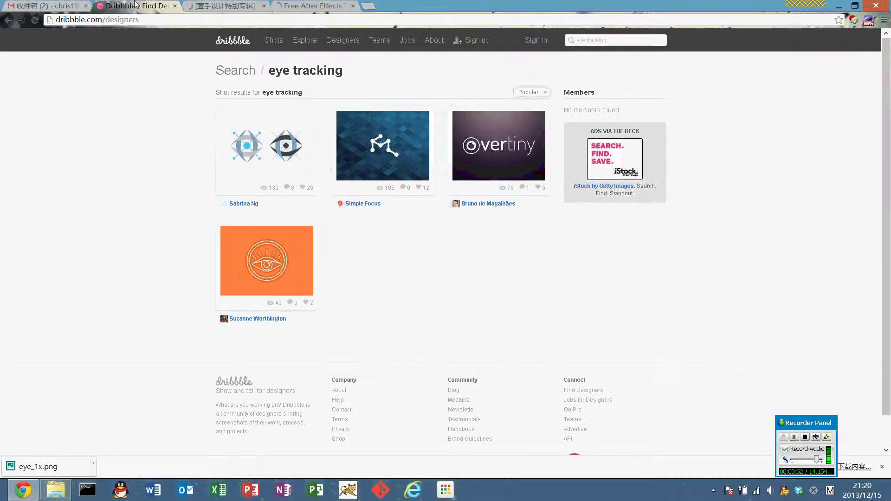
key(ctrl+Tab)
key(ctrl+Tab)
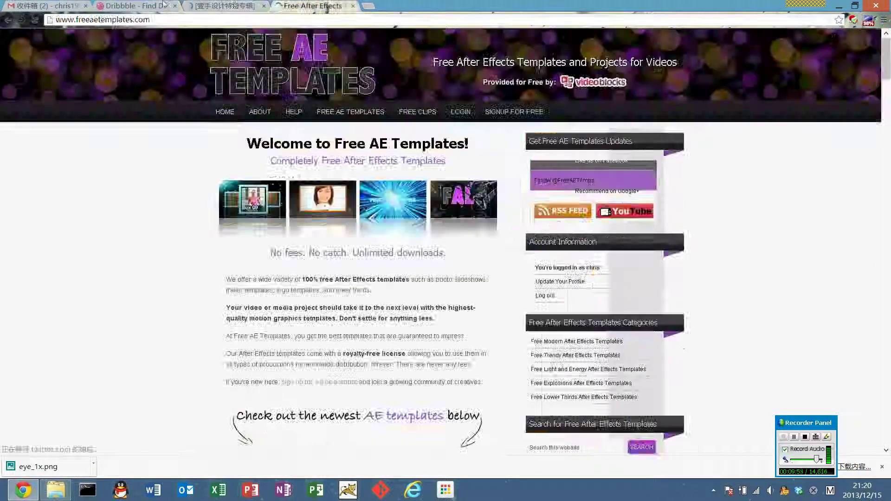
click(163, 5)
click(304, 6)
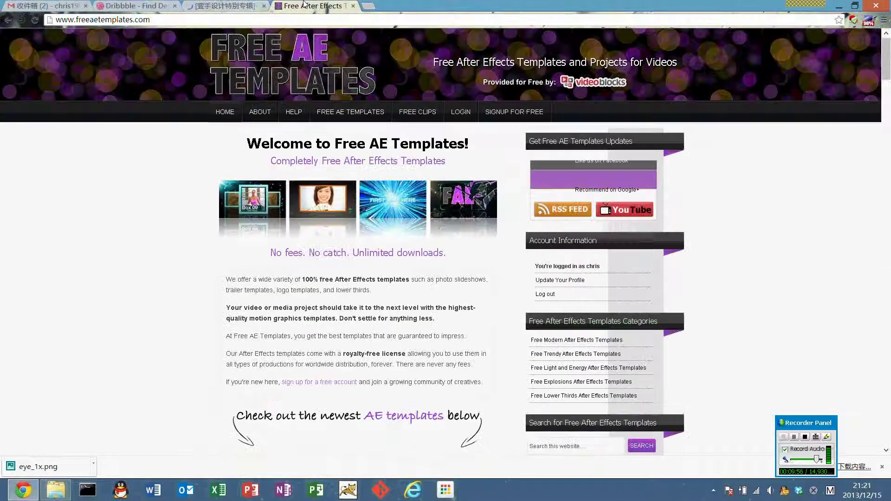
key(ctrl+shift+Tab)
key(ctrl+shift+Tab)
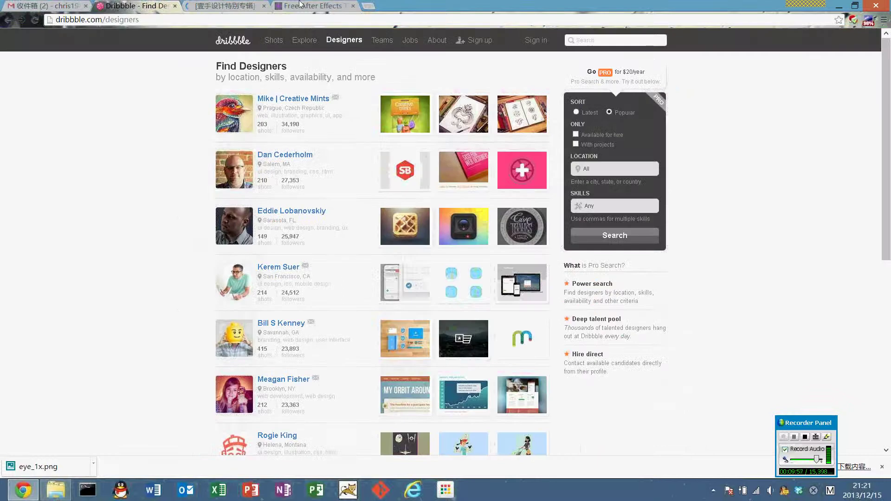
click(301, 5)
click(166, 5)
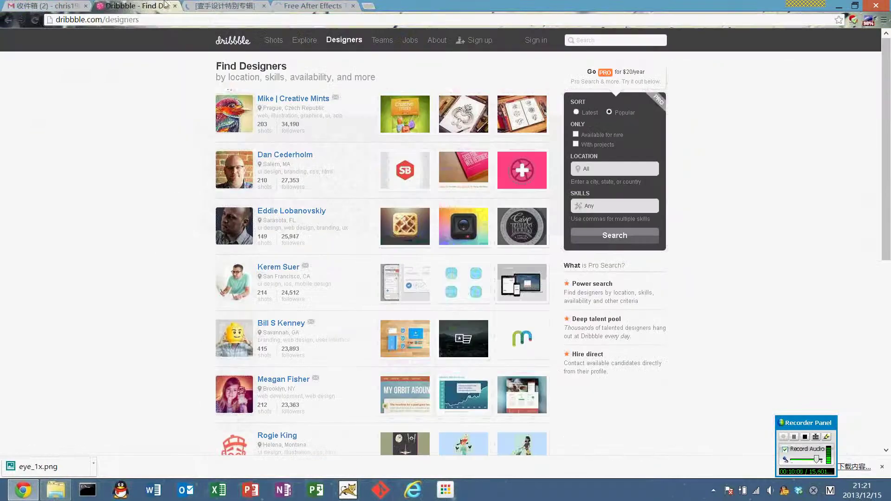